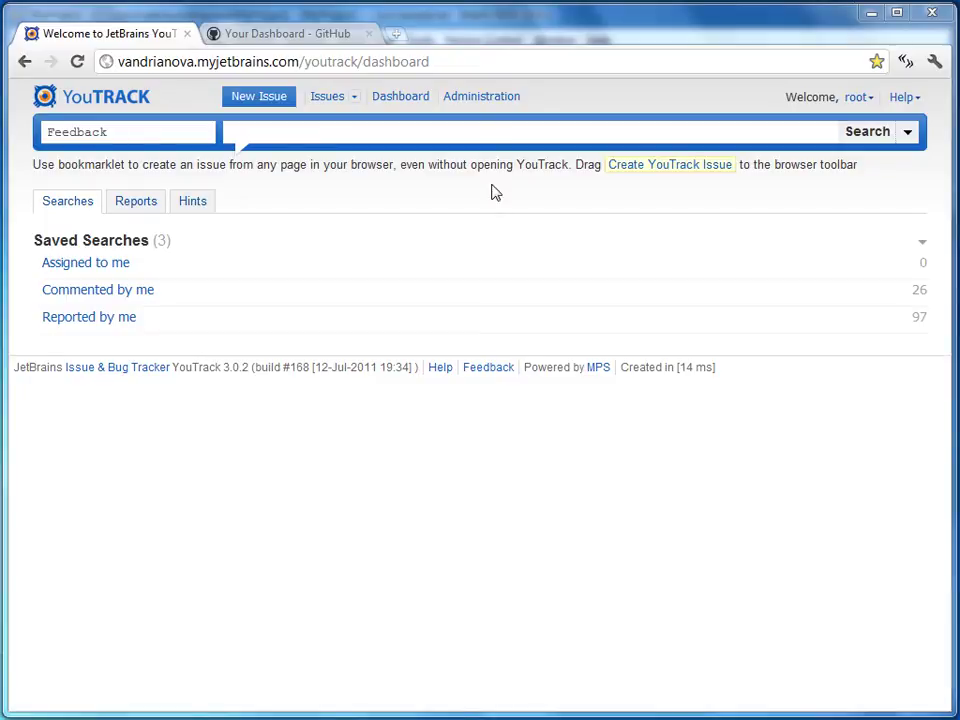
# Open YouTrack's Administration area to list the projects
pyautogui.click(499, 104)
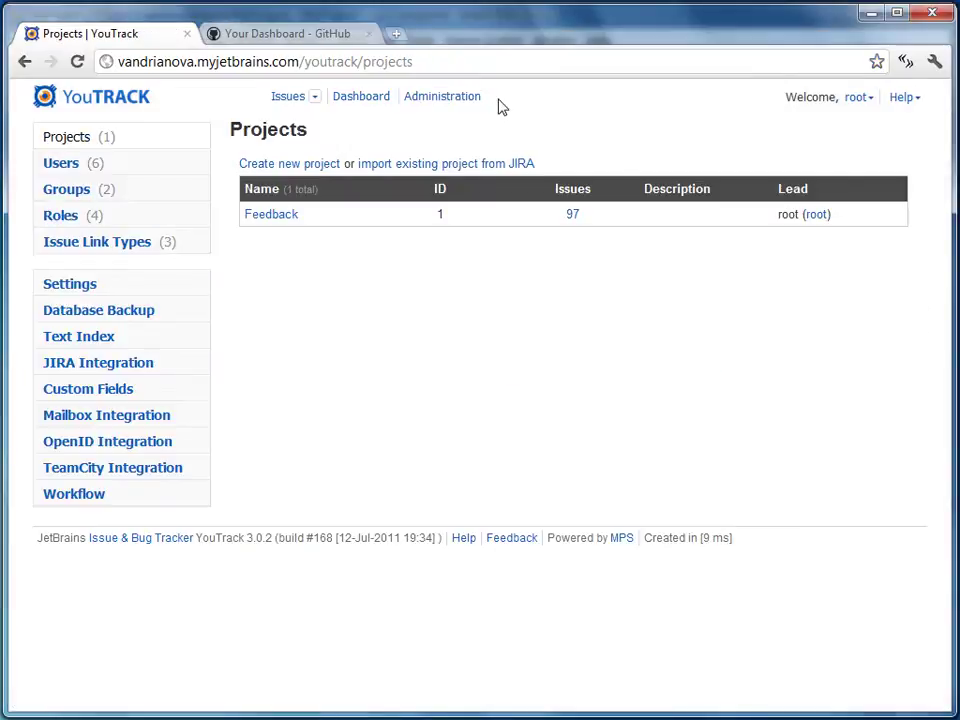
# Create project 'My Project' with ID MP and a chosen project lead
pyautogui.click(303, 166)
pyautogui.write('My Project')
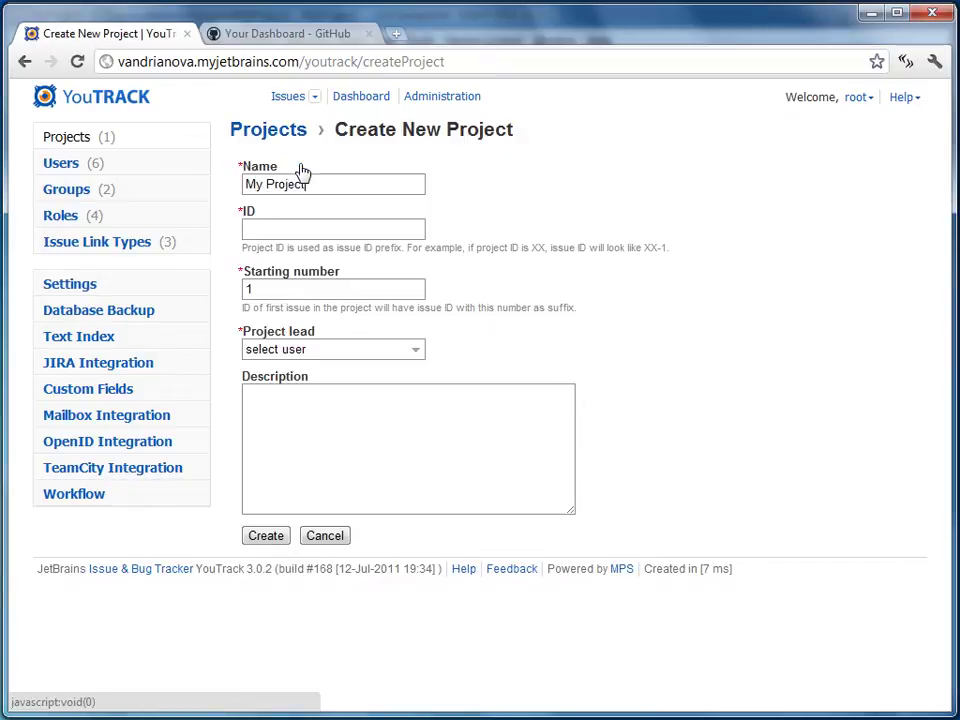
pyautogui.write('MP')
pyautogui.press('Tab')
pyautogui.press('Tab')
pyautogui.click(354, 345)
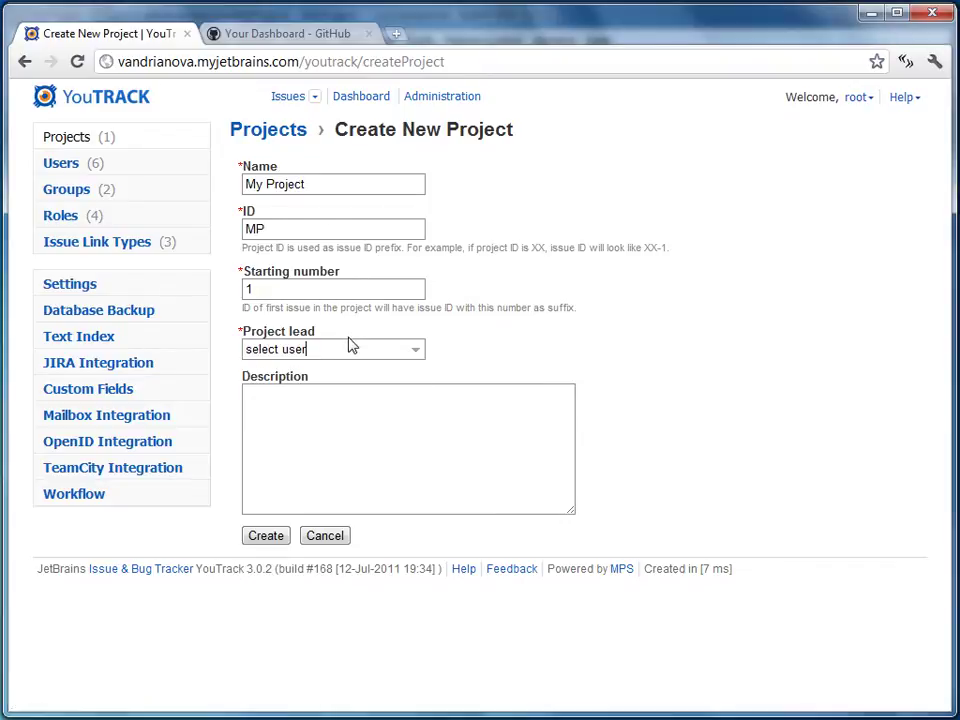
pyautogui.click(343, 464)
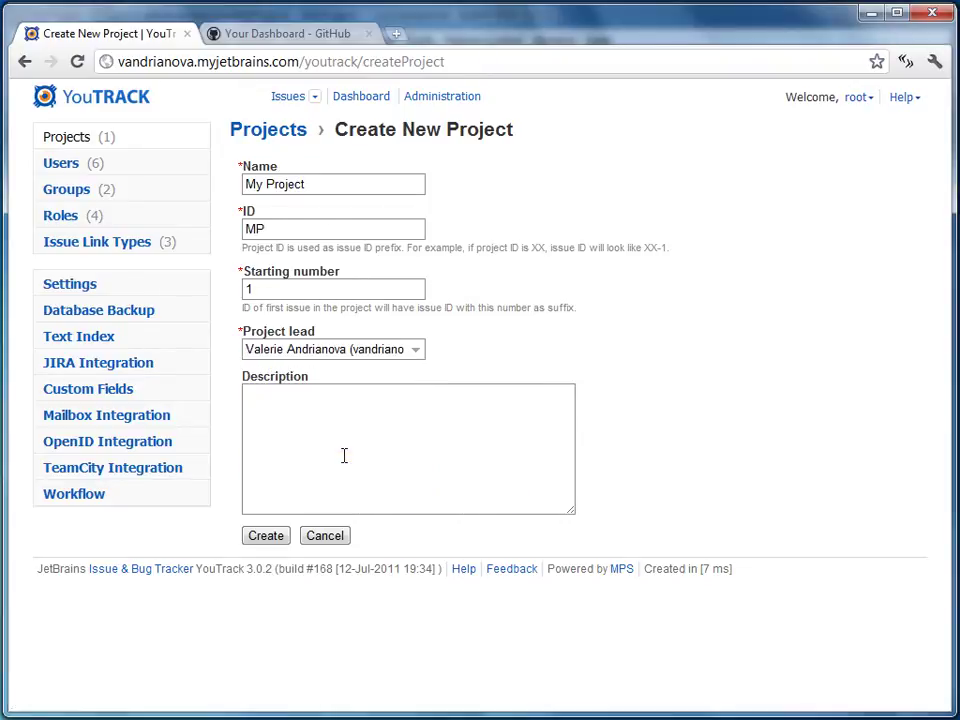
pyautogui.click(286, 537)
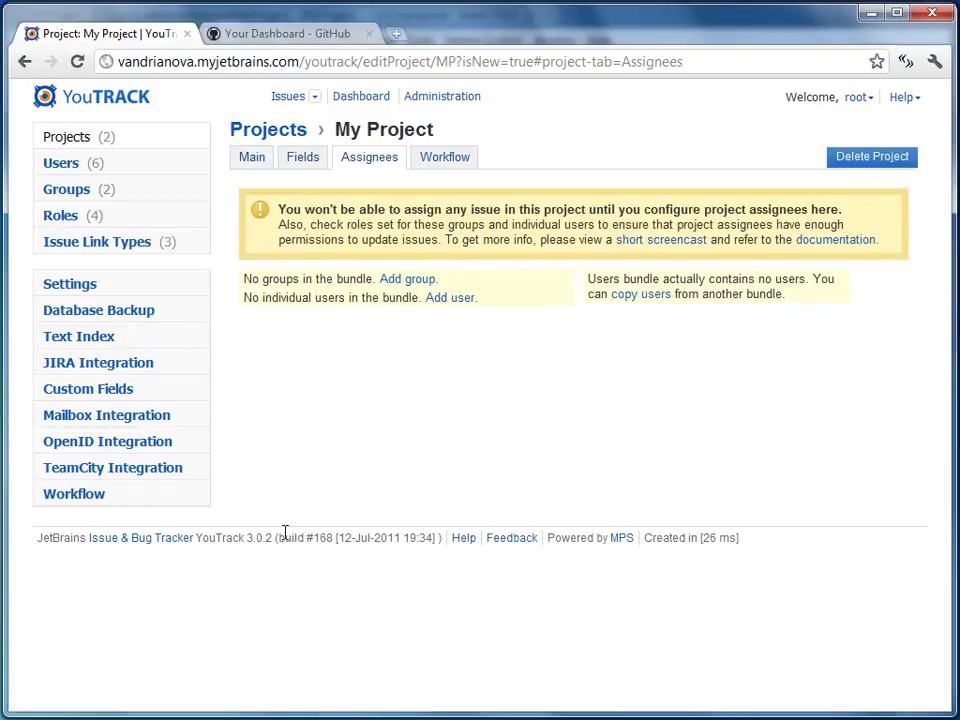
# Create a user group named MP-Committers, replacing the default 'New Group' name
pyautogui.click(146, 194)
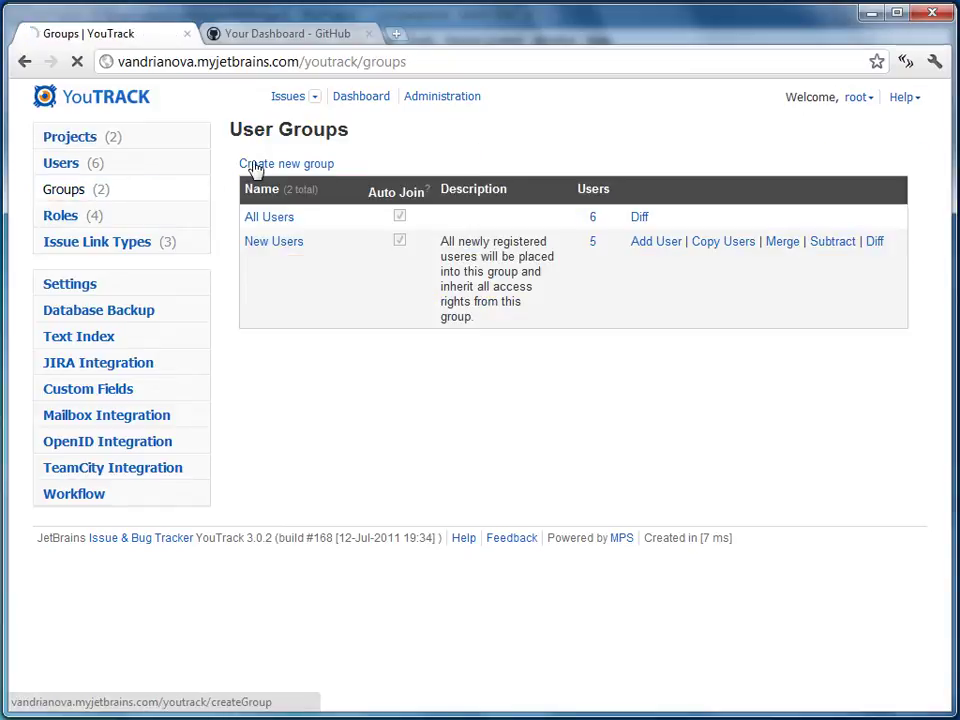
pyautogui.click(259, 165)
pyautogui.doubleClick(343, 182)
pyautogui.click(343, 182)
pyautogui.hotkey('ctrl', 'a')
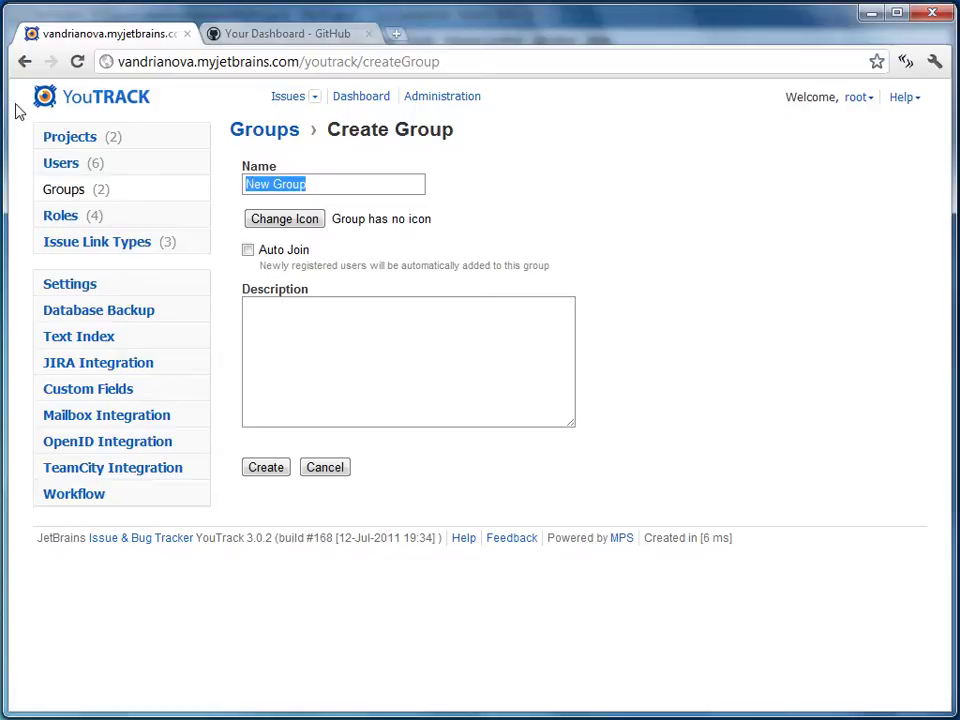
pyautogui.write('MP')
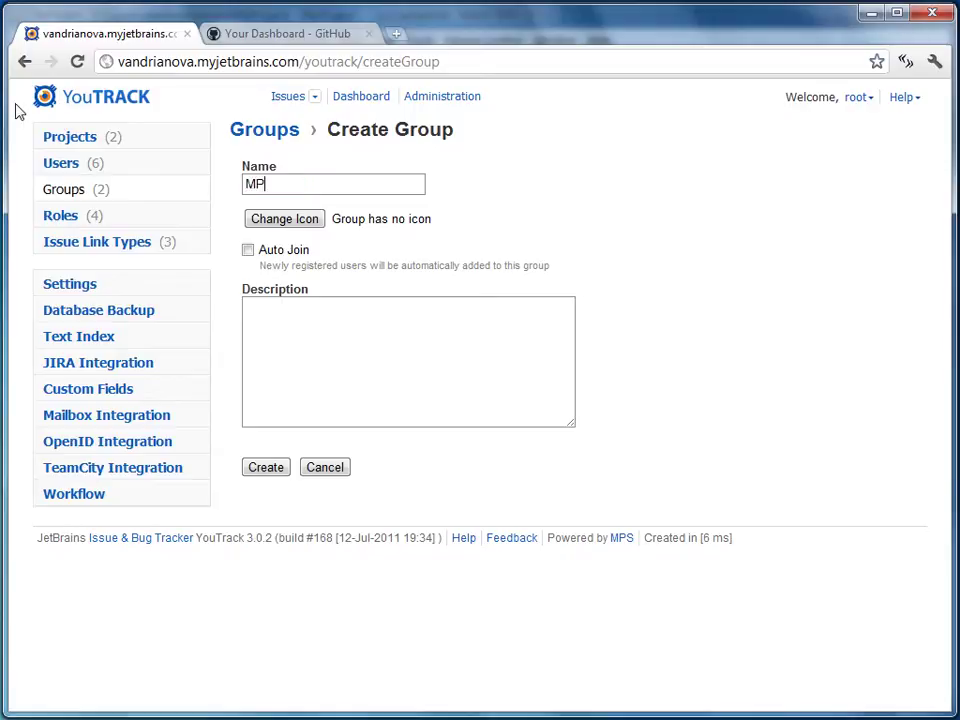
pyautogui.write('-Committers')
pyautogui.click(267, 469)
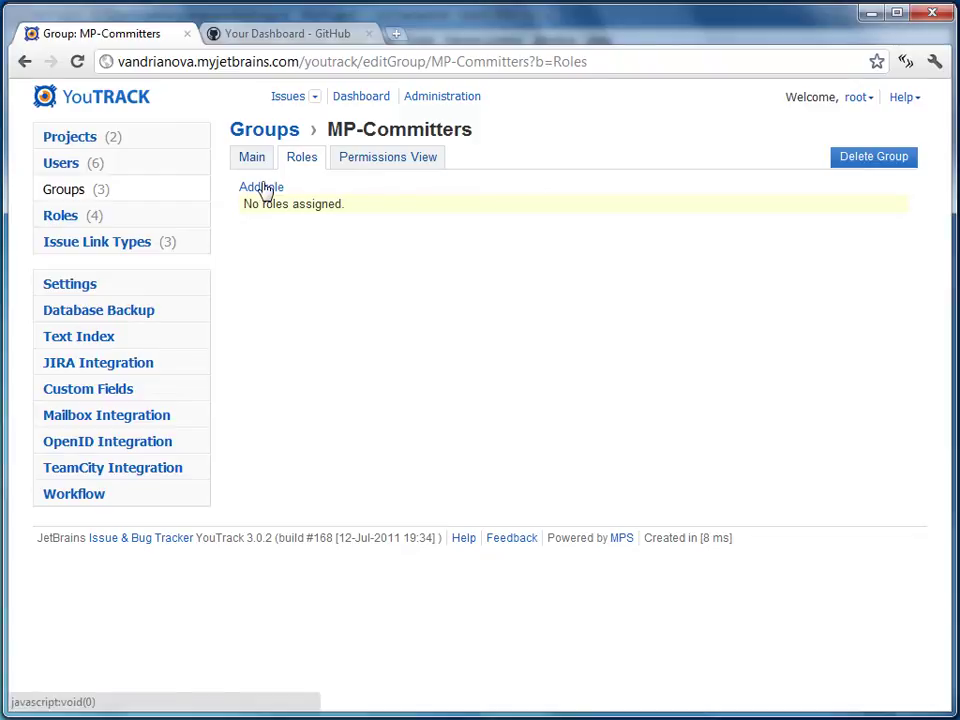
# Grant MP-Committers the Developer role on My Project and review its permissions
pyautogui.click(263, 188)
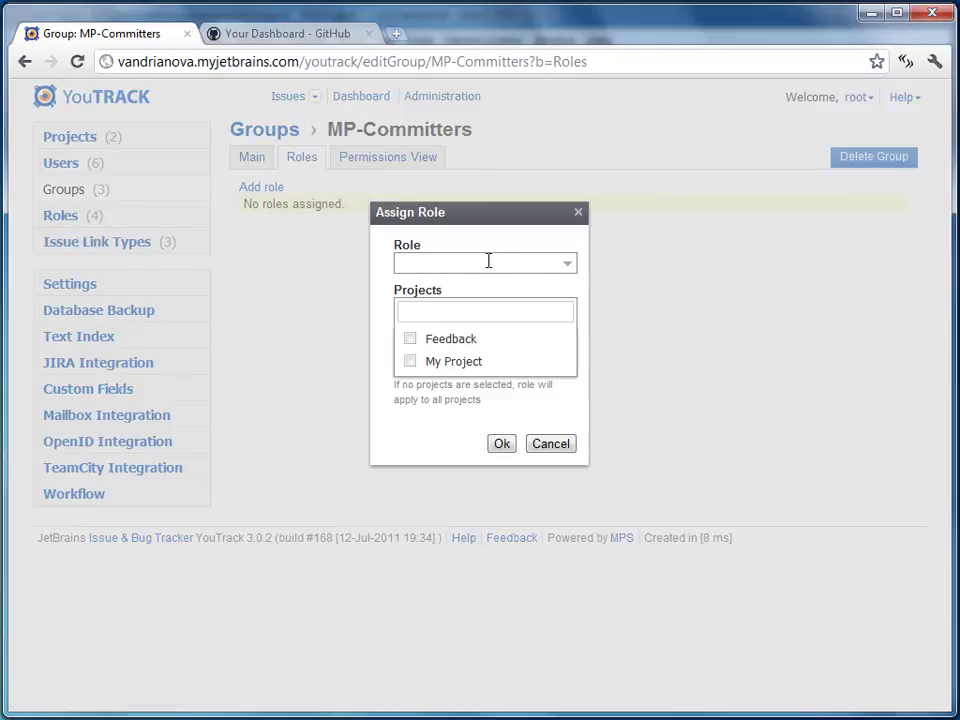
pyautogui.click(566, 267)
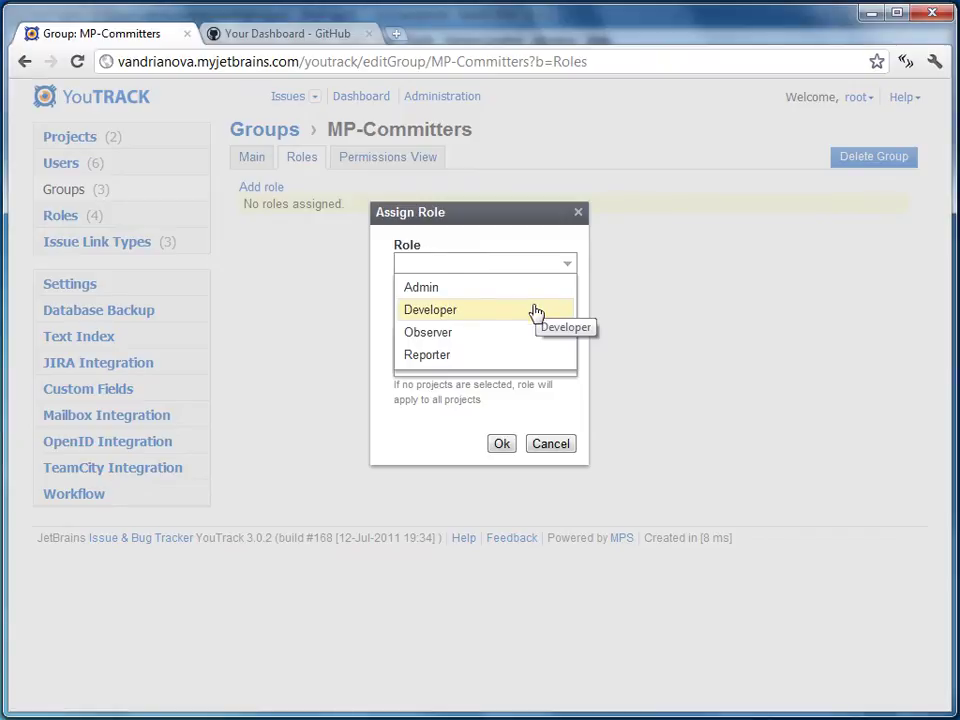
pyautogui.click(537, 311)
pyautogui.click(454, 365)
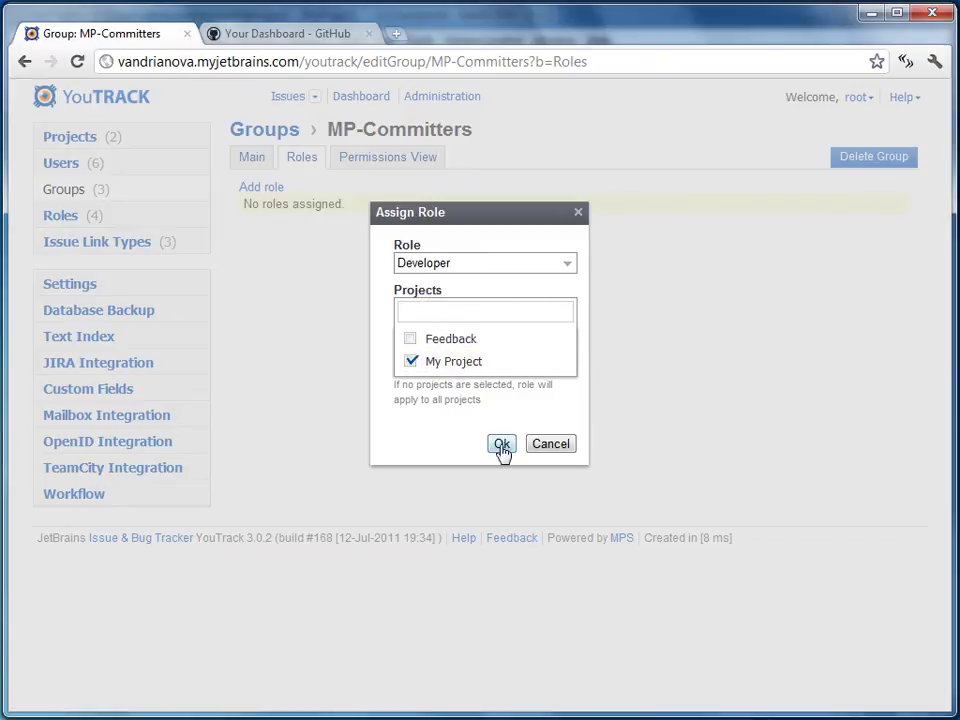
pyautogui.click(502, 446)
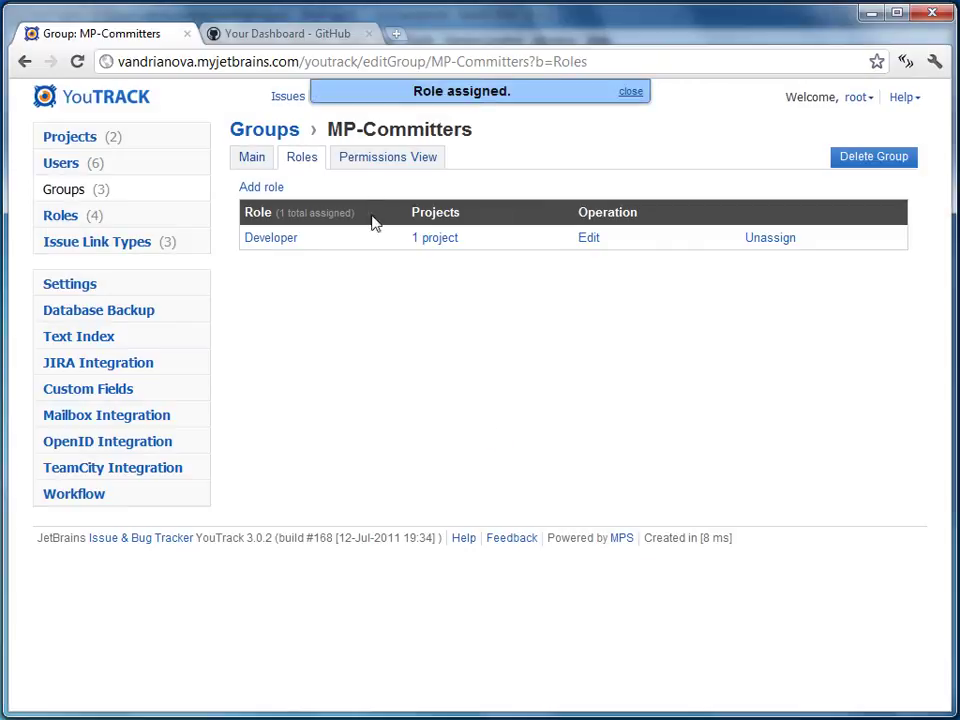
pyautogui.click(387, 161)
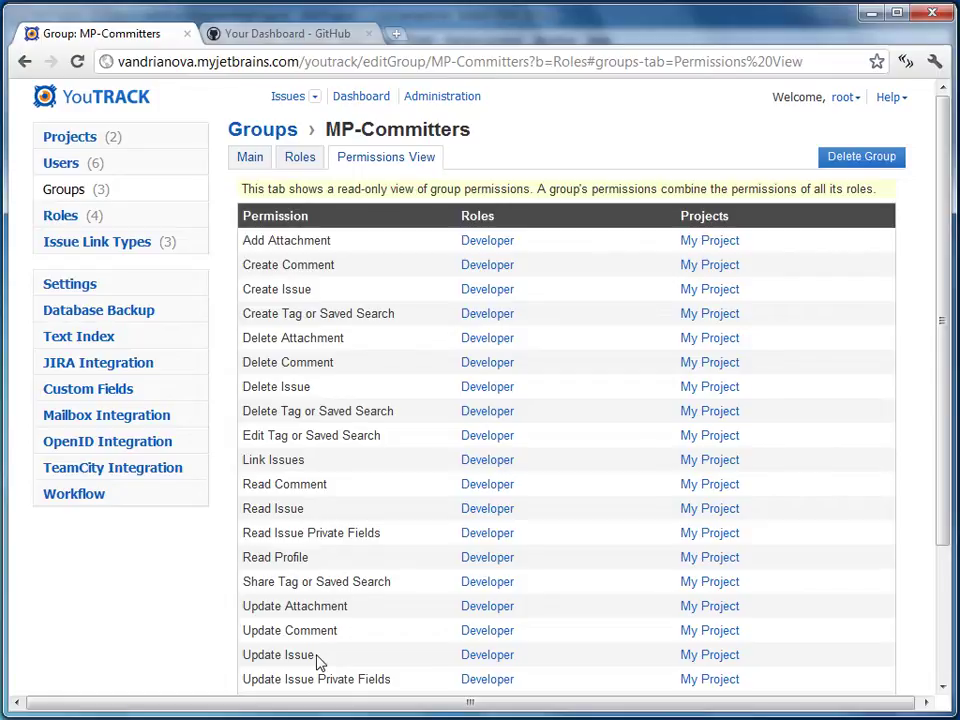
pyautogui.click(279, 137)
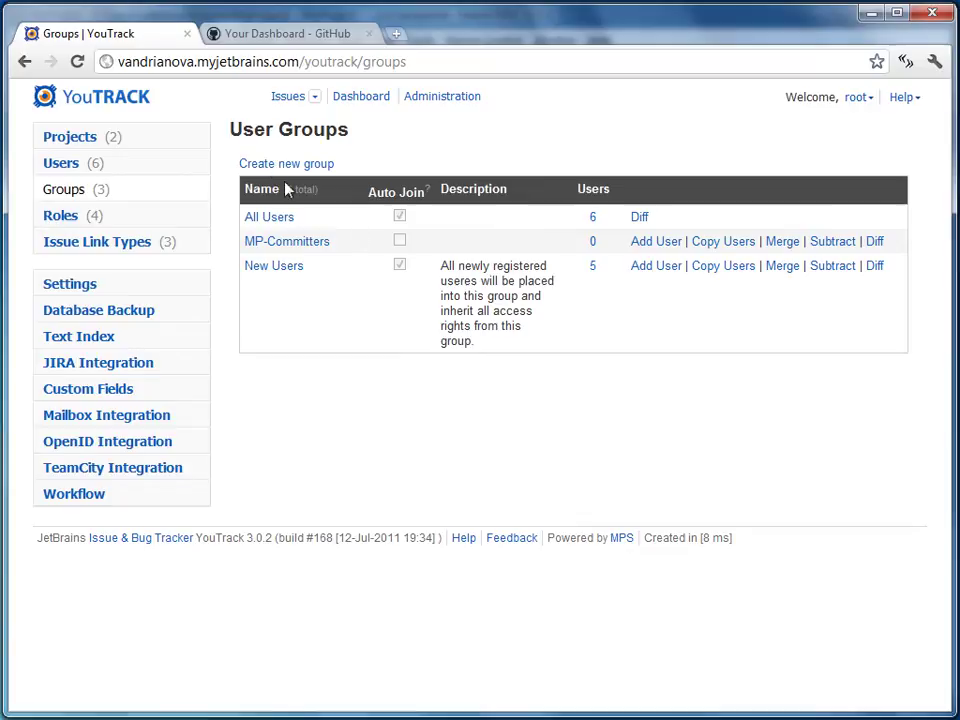
# Add two users to MP-Committers, bringing its member count to 2
pyautogui.click(640, 243)
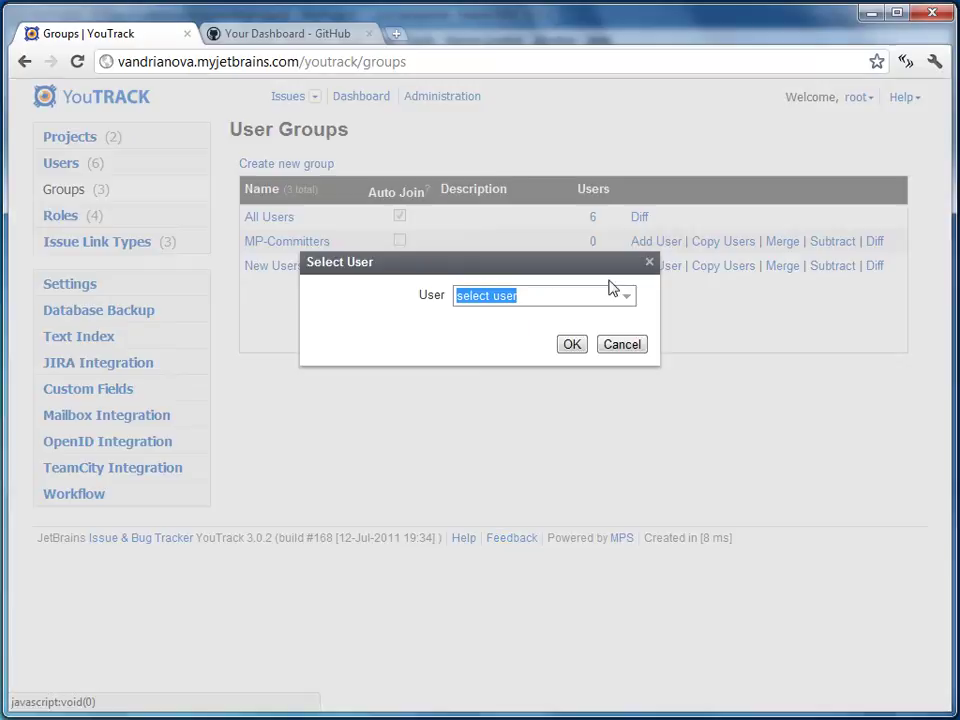
pyautogui.click(626, 302)
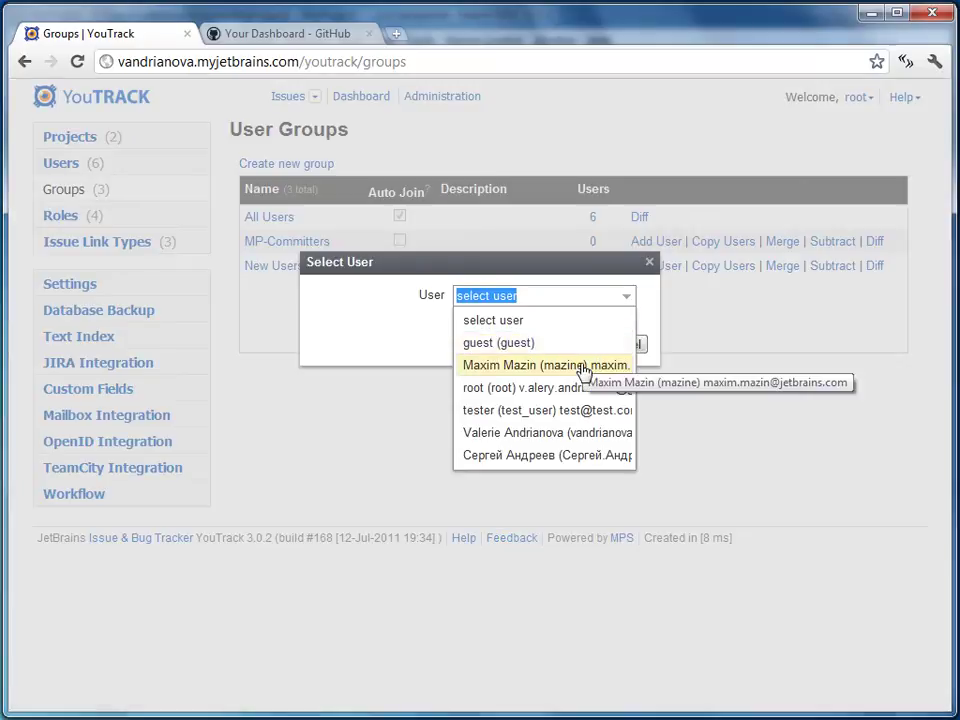
pyautogui.click(529, 364)
pyautogui.click(573, 345)
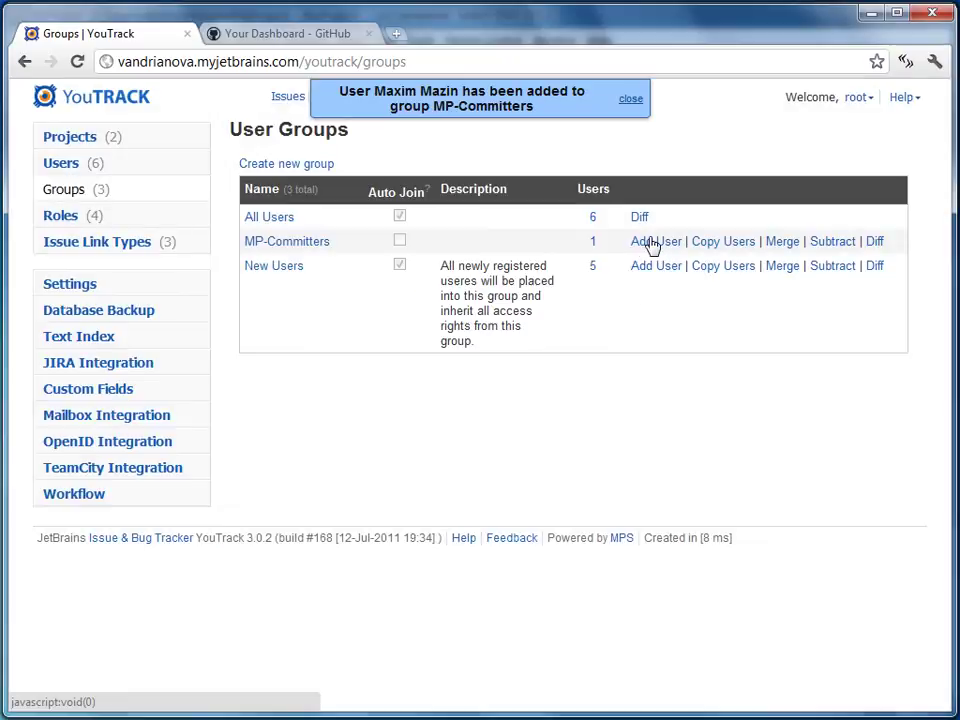
pyautogui.click(652, 243)
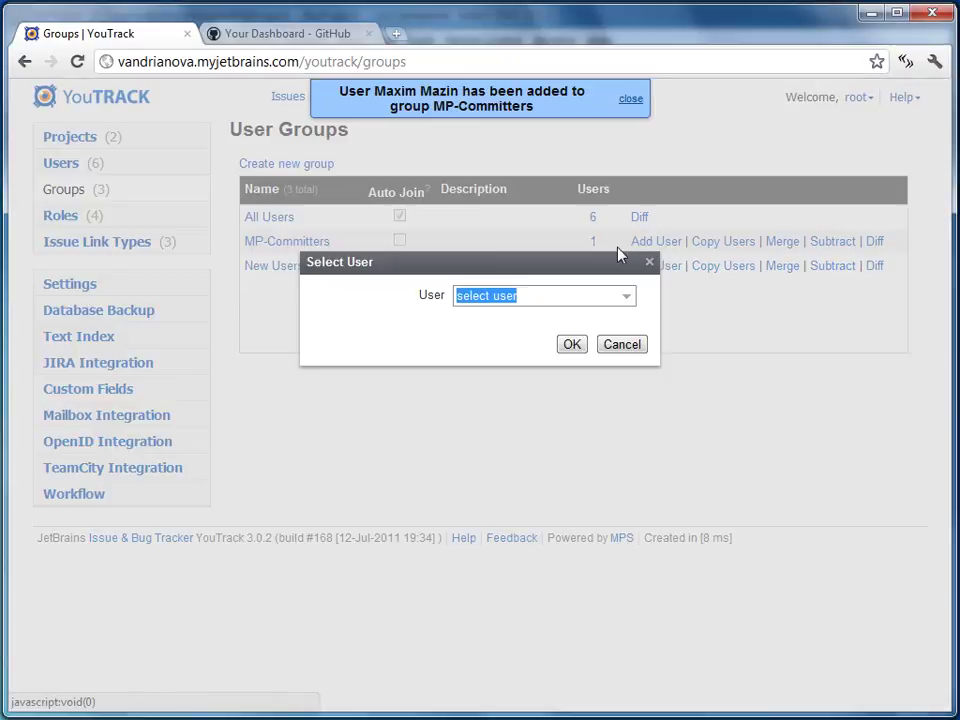
pyautogui.click(627, 297)
pyautogui.click(568, 432)
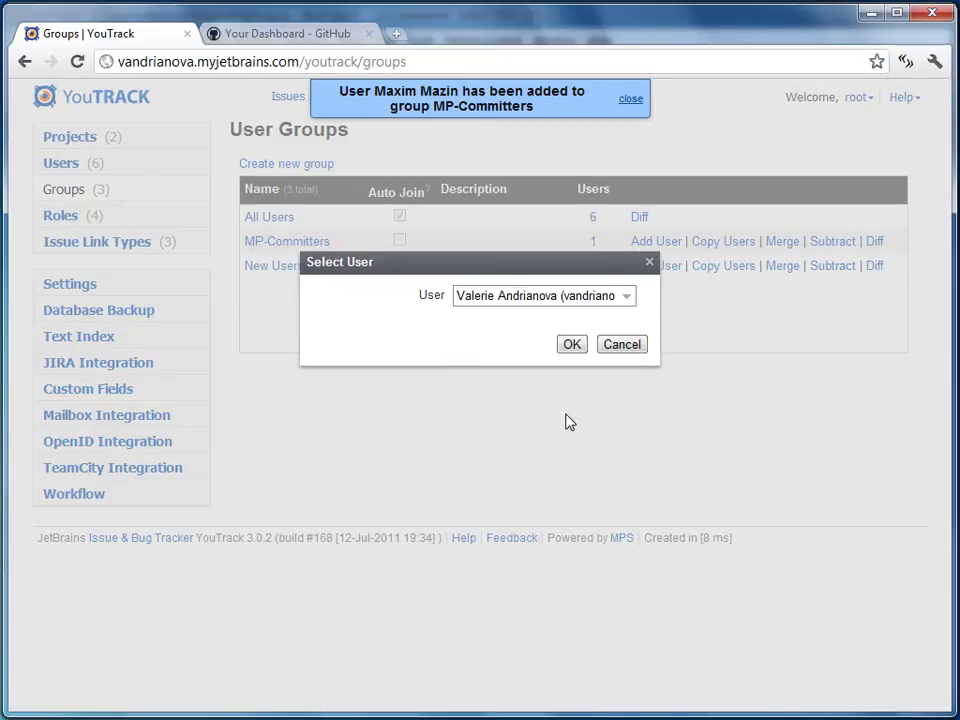
pyautogui.click(571, 345)
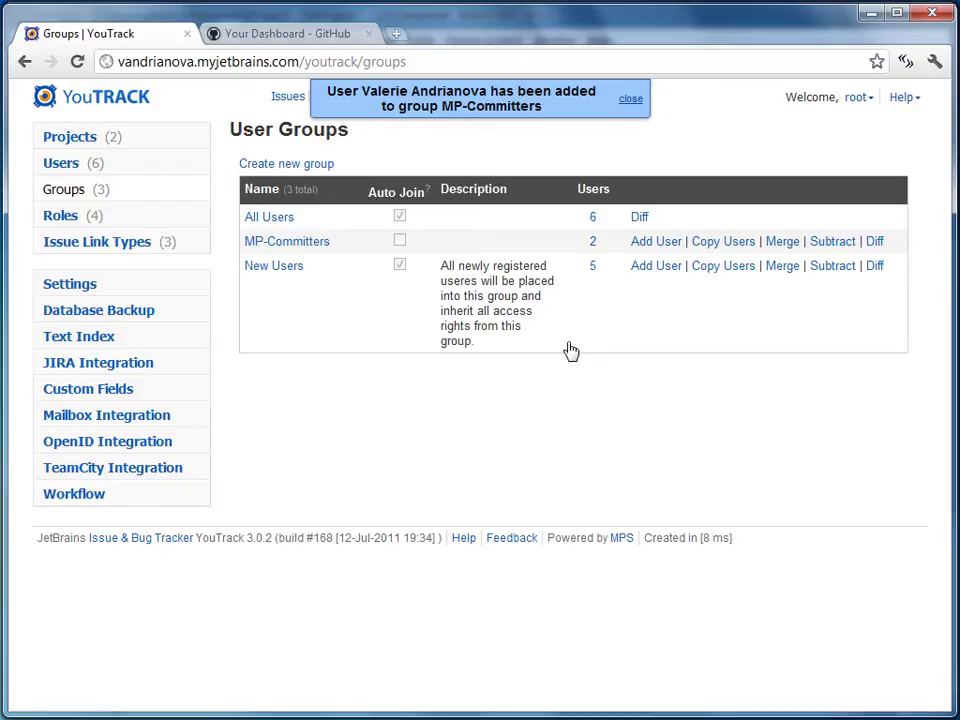
pyautogui.click(198, 138)
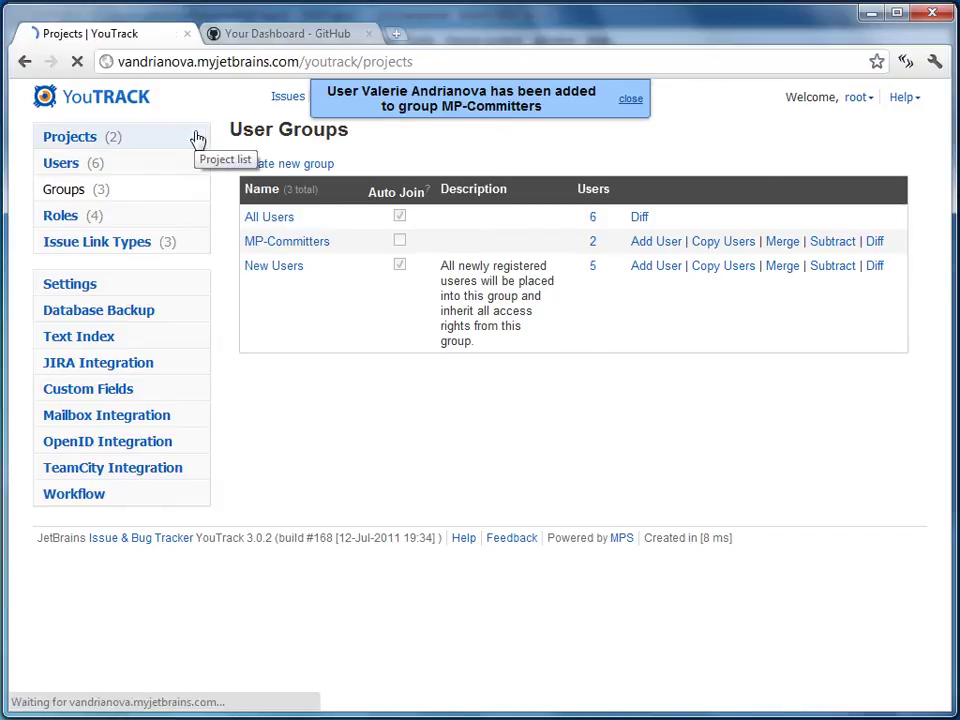
# Add the MP-Committers group as My Project's assignees and save
pyautogui.click(275, 244)
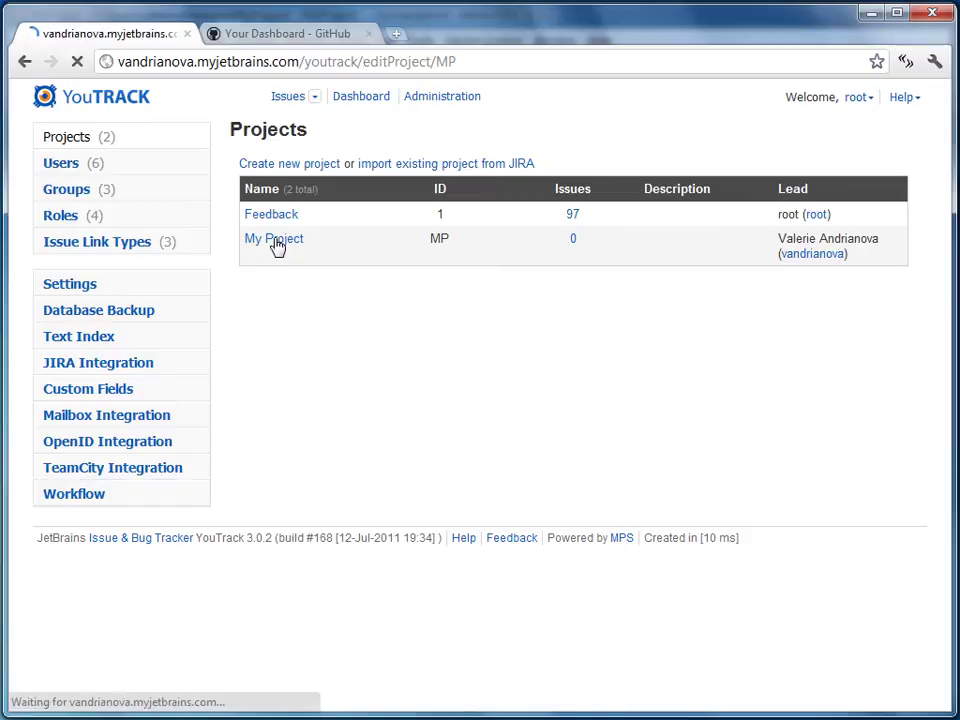
pyautogui.click(376, 160)
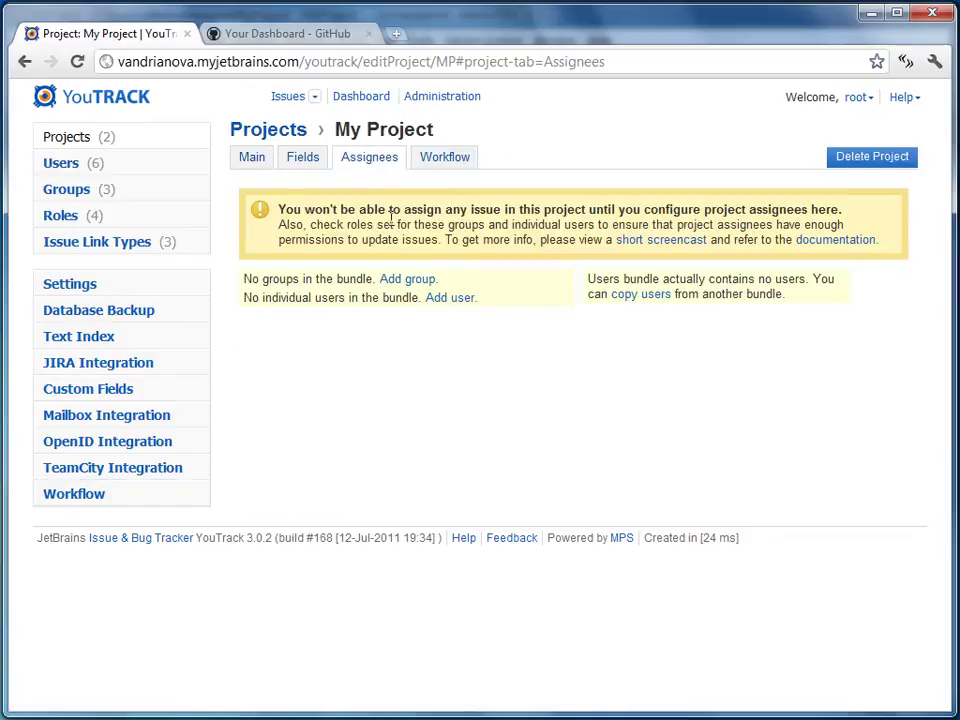
pyautogui.click(405, 281)
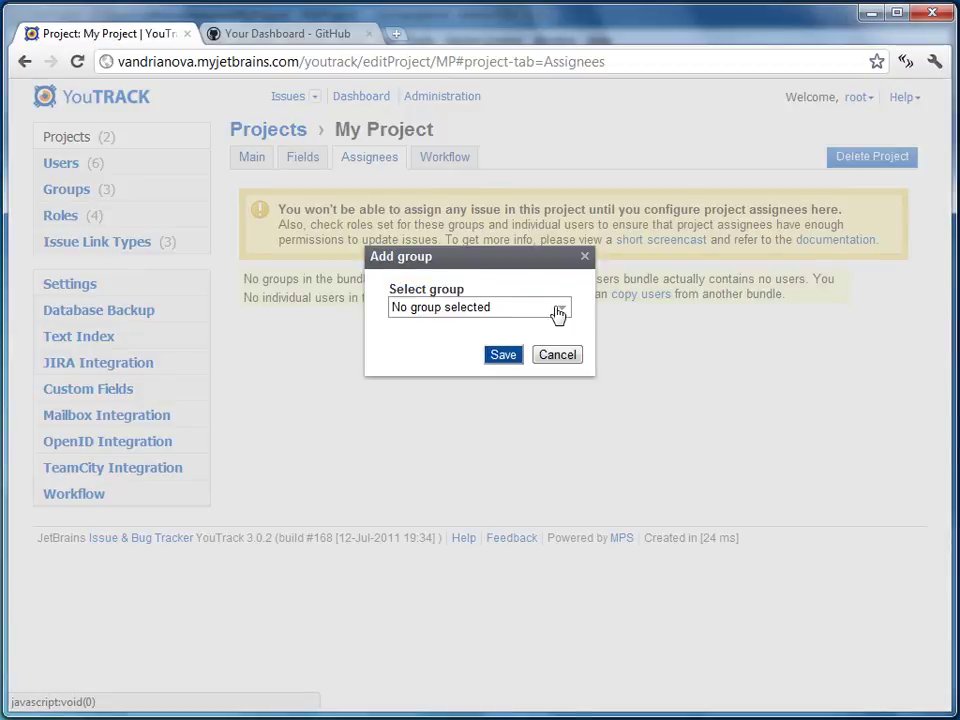
pyautogui.click(562, 312)
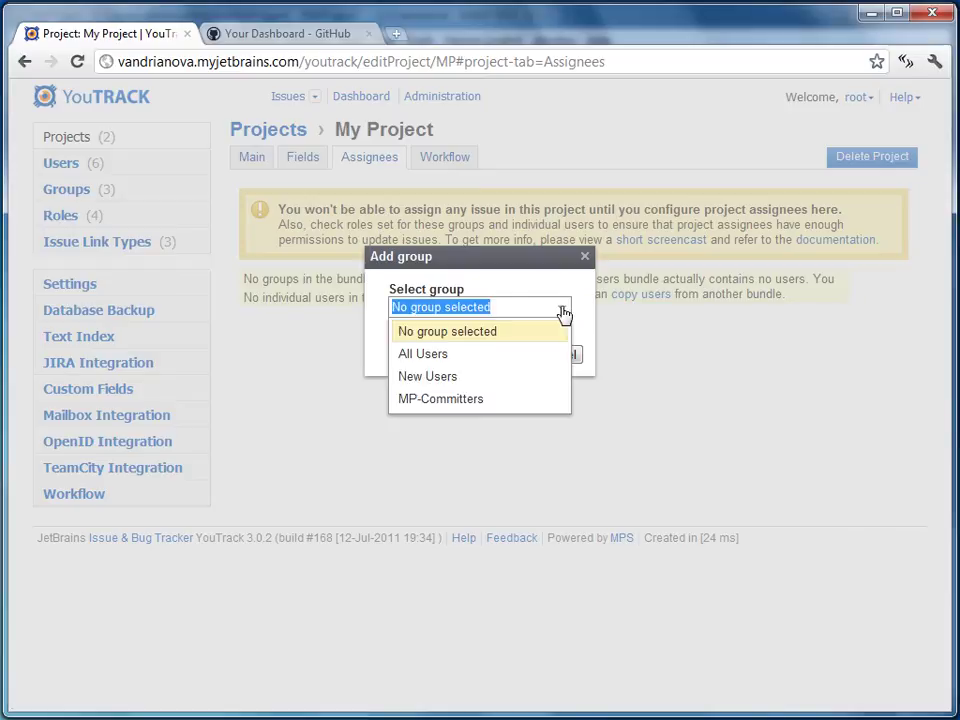
pyautogui.click(493, 400)
pyautogui.click(503, 360)
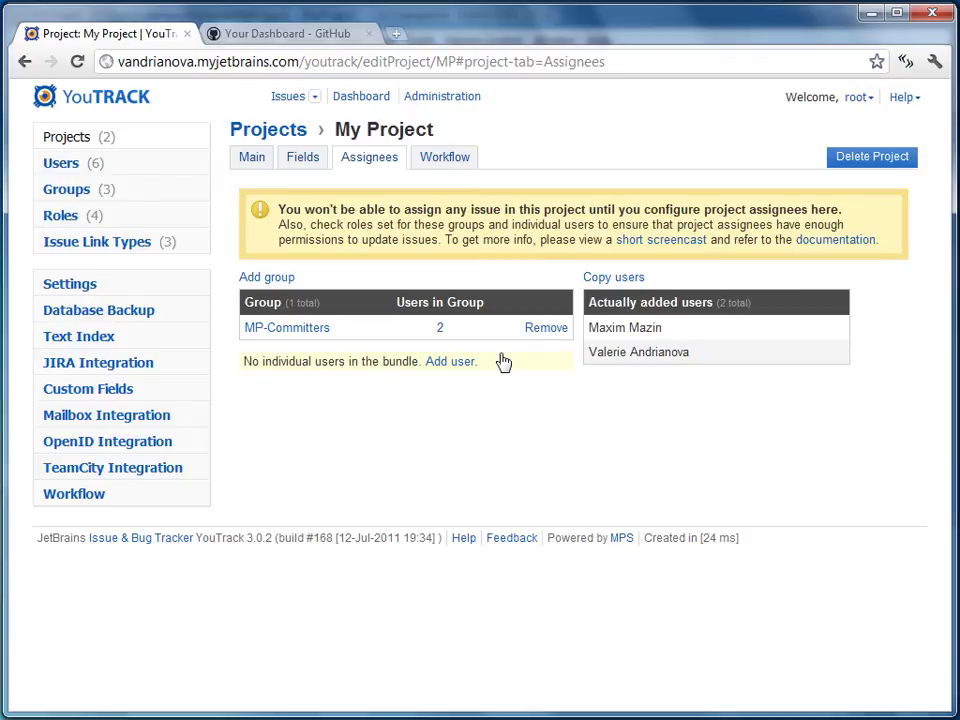
pyautogui.click(193, 285)
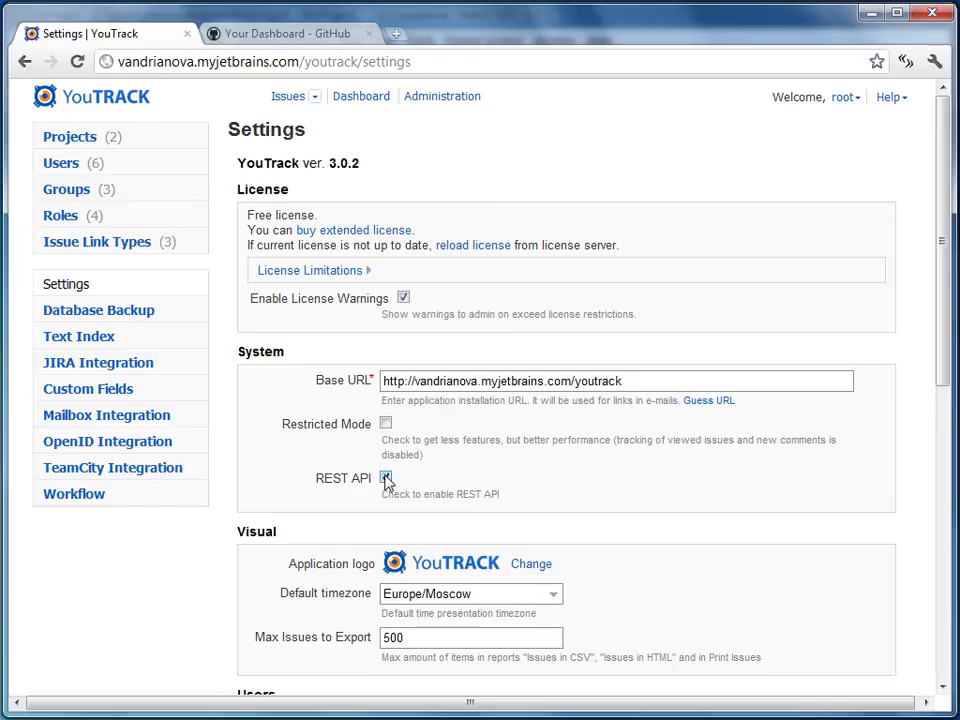
# Save the YouTrack global settings page
pyautogui.scroll(-6, 386, 481)
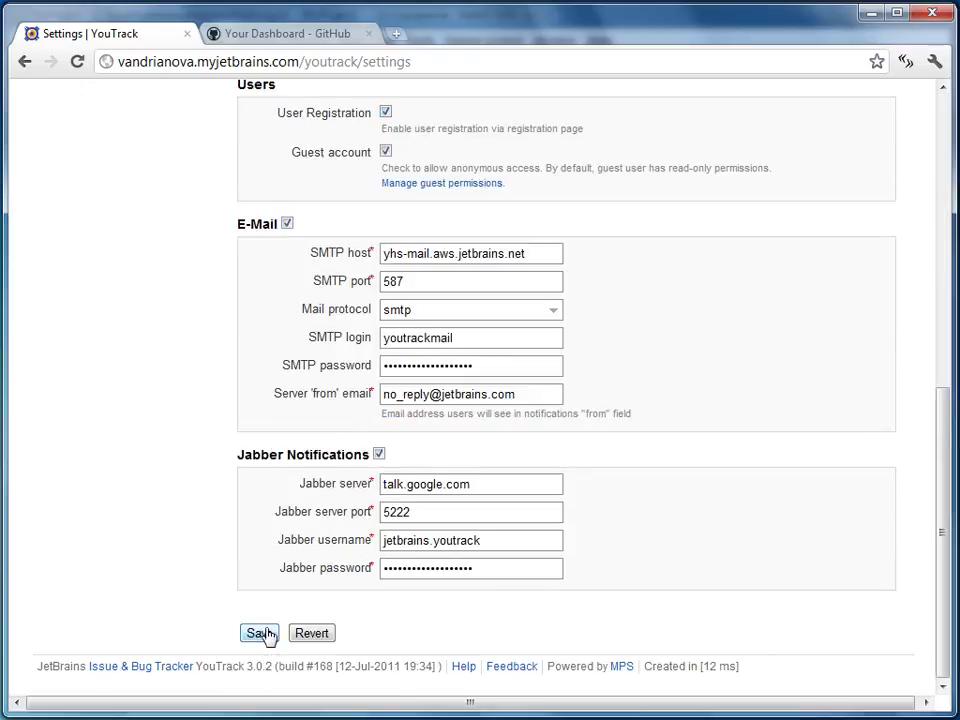
pyautogui.click(259, 634)
pyautogui.scroll(6, 170, 368)
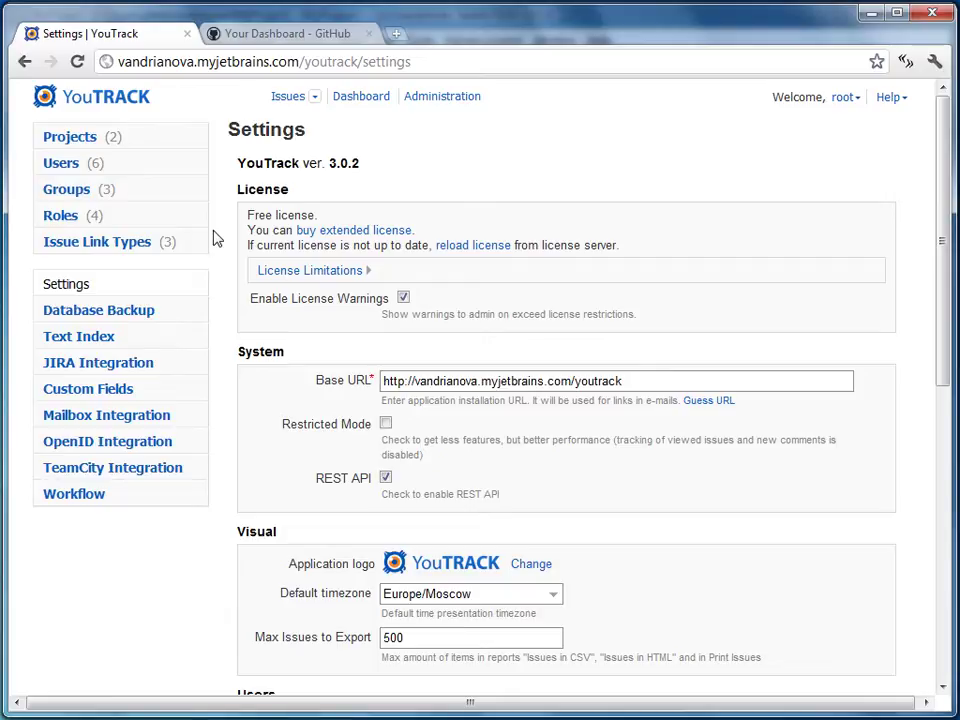
pyautogui.click(349, 32)
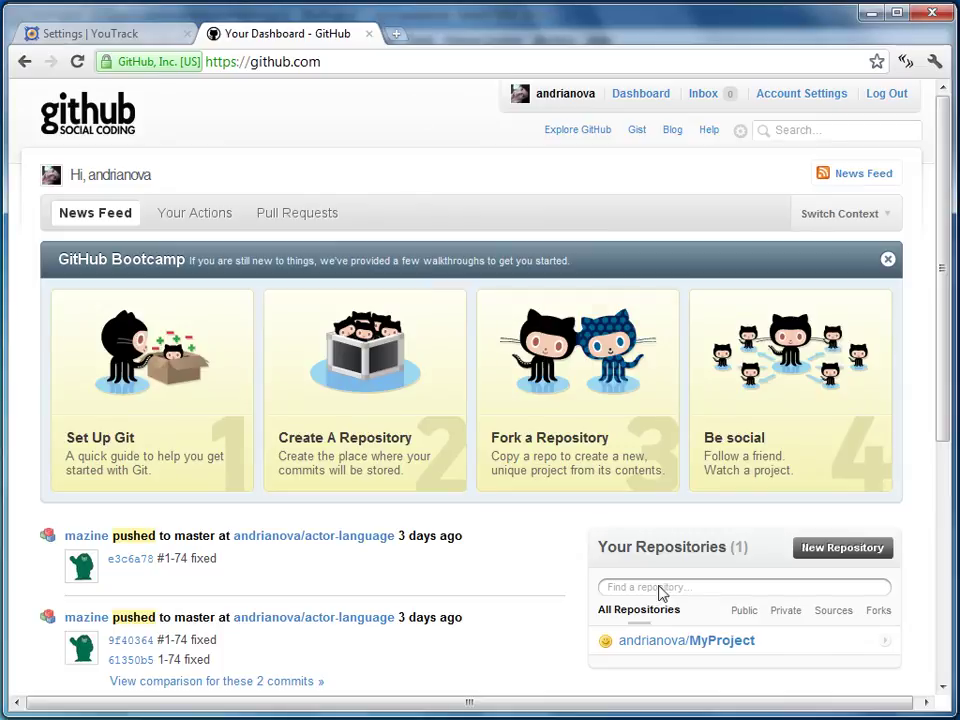
# Open the YouTrack hook under MyProject's Admin > Service Hooks
pyautogui.click(678, 640)
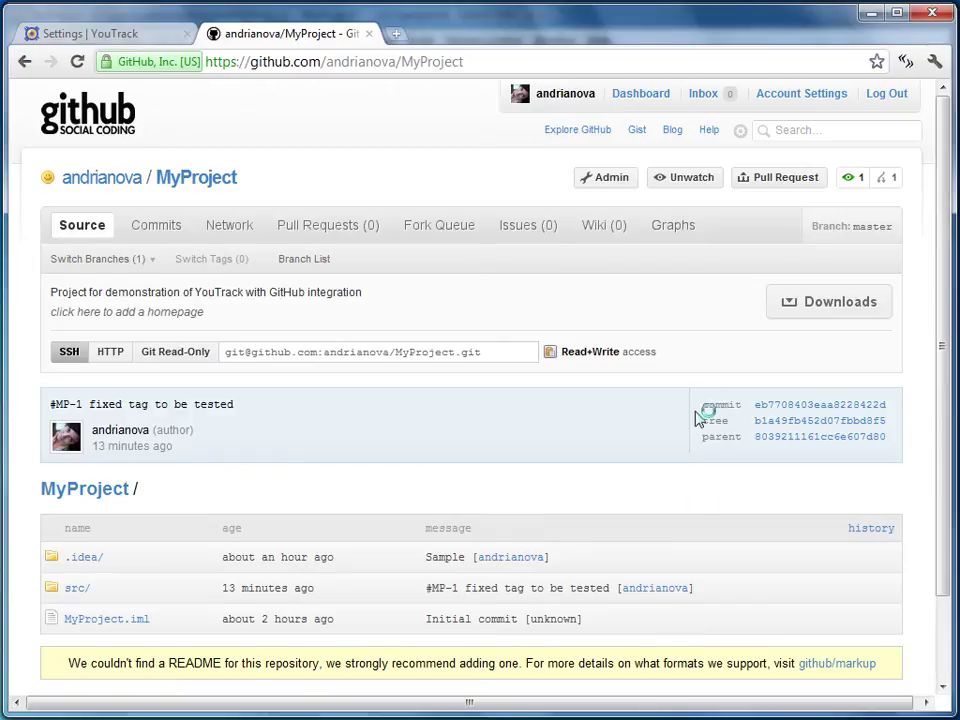
pyautogui.click(615, 187)
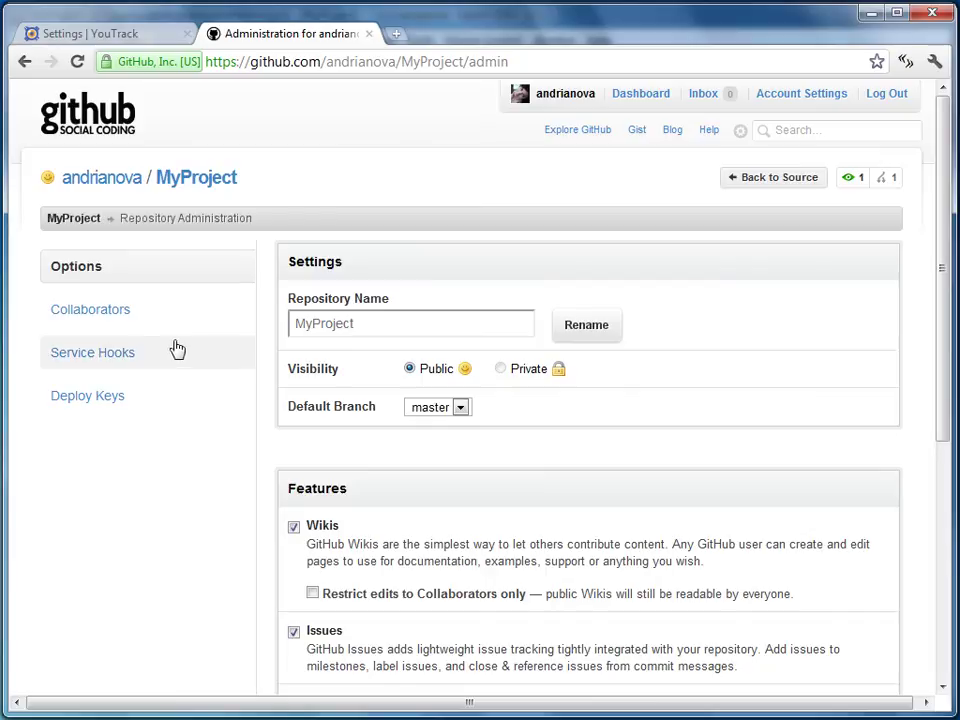
pyautogui.click(160, 355)
pyautogui.scroll(-9, 262, 394)
pyautogui.click(315, 637)
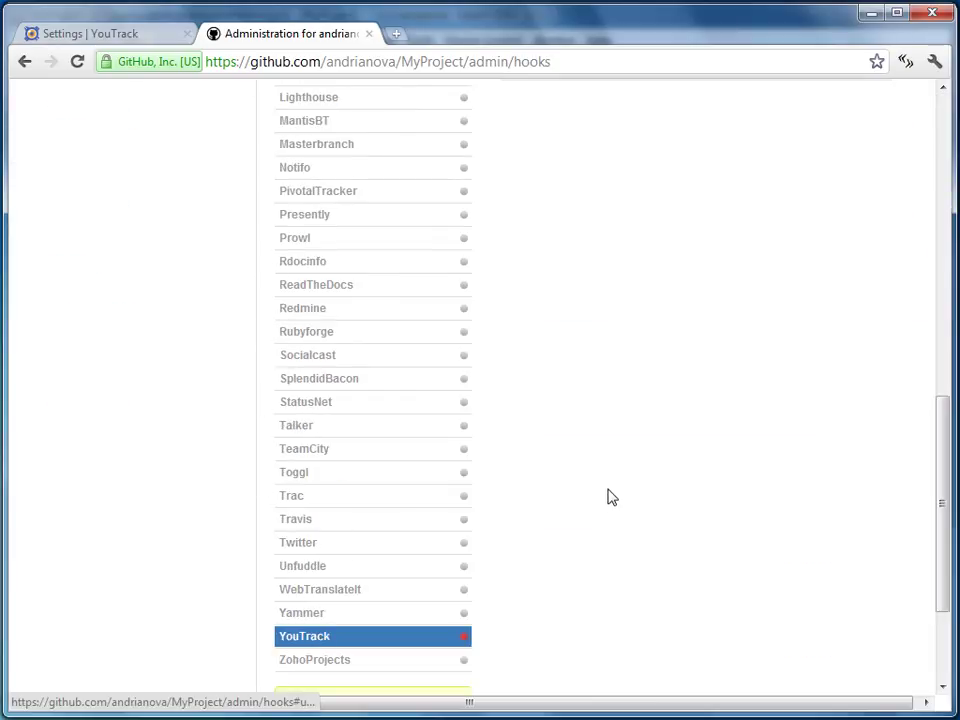
pyautogui.scroll(6, 609, 497)
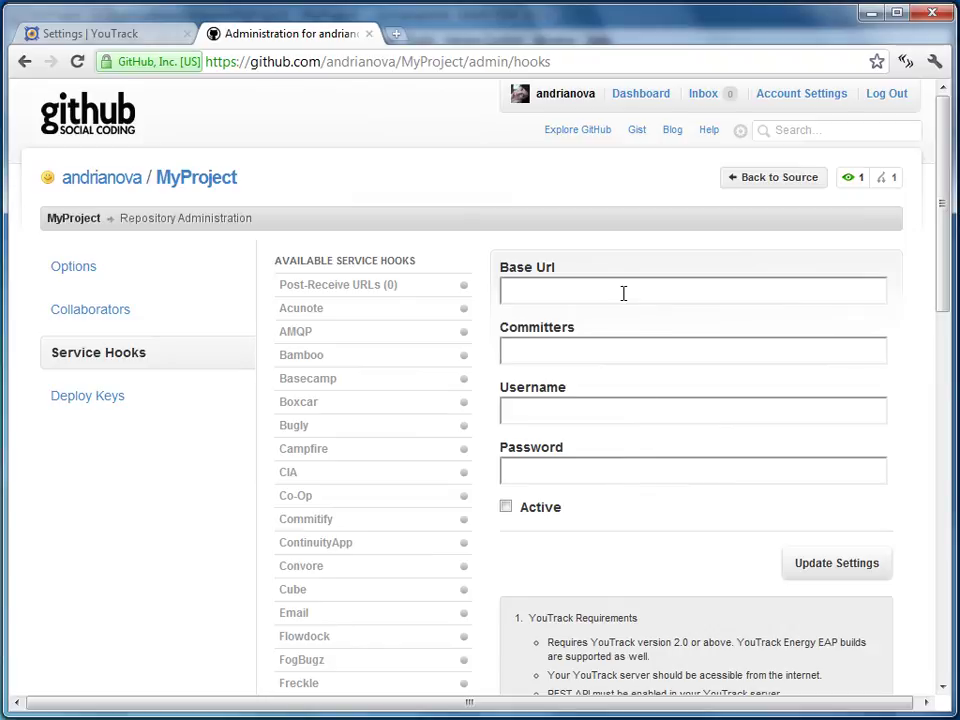
# Copy the YouTrack base URL and paste it into the hook's Base Url field
pyautogui.click(140, 36)
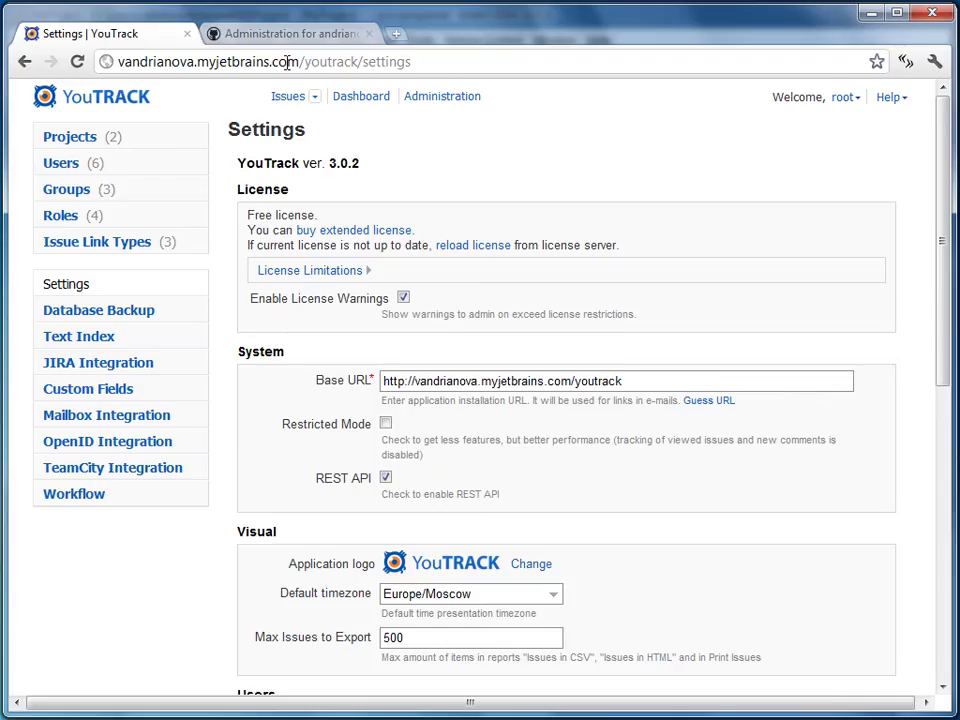
pyautogui.moveTo(357, 61); pyautogui.dragTo(43, 47)
pyautogui.hotkey('ctrl', 'c')
pyautogui.click(205, 30)
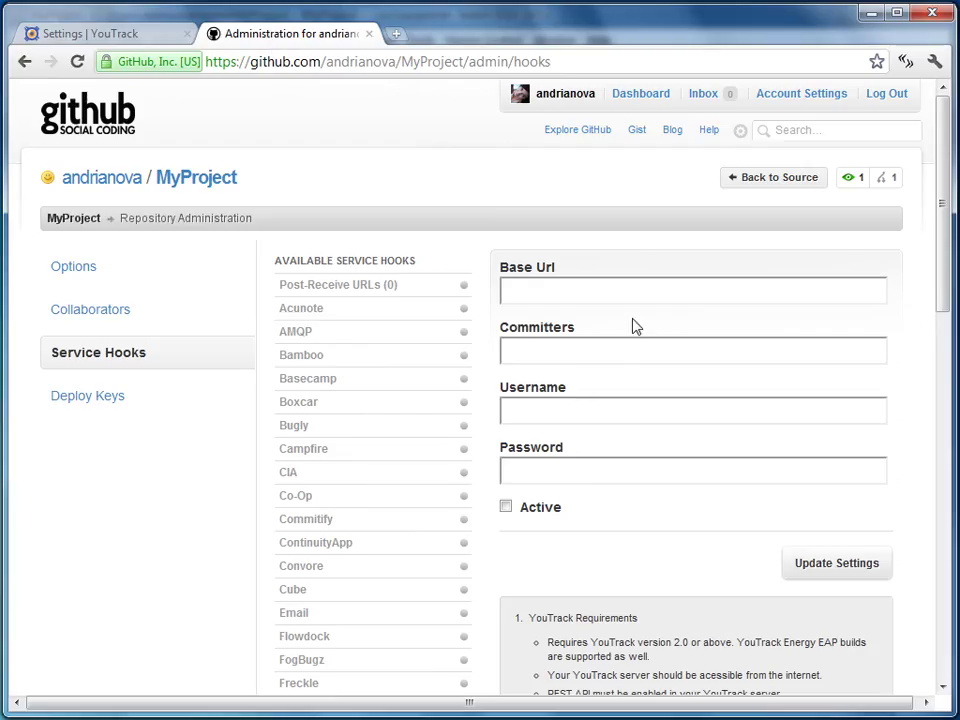
pyautogui.click(630, 299)
pyautogui.hotkey('ctrl', 'v')
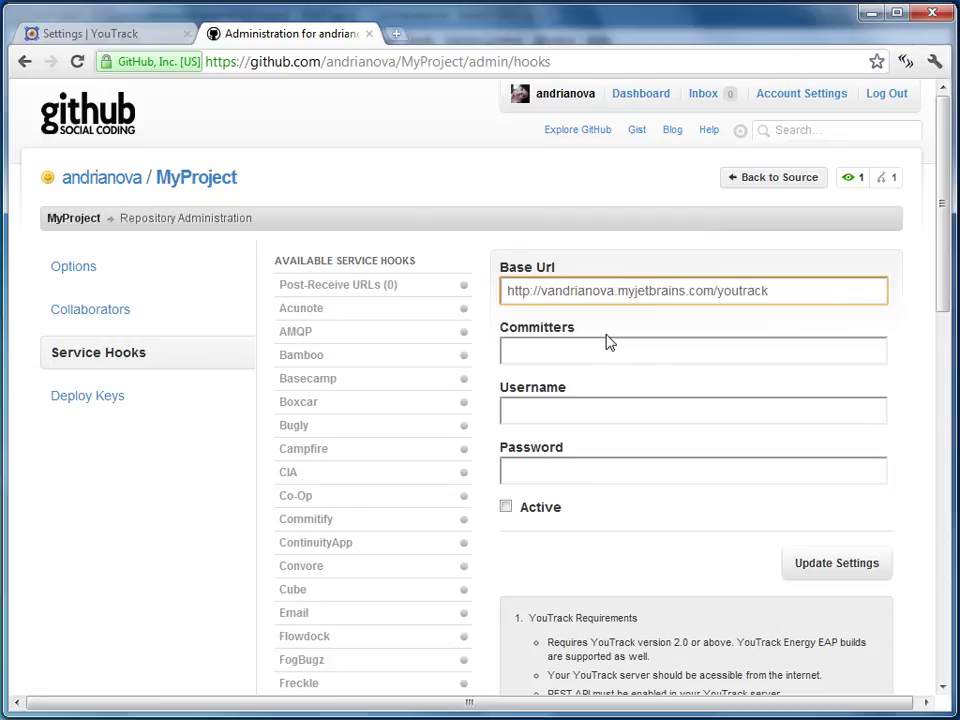
# Enter MP-Committers, the admin username and password, tick Active, and update settings
pyautogui.click(608, 349)
pyautogui.write('MP')
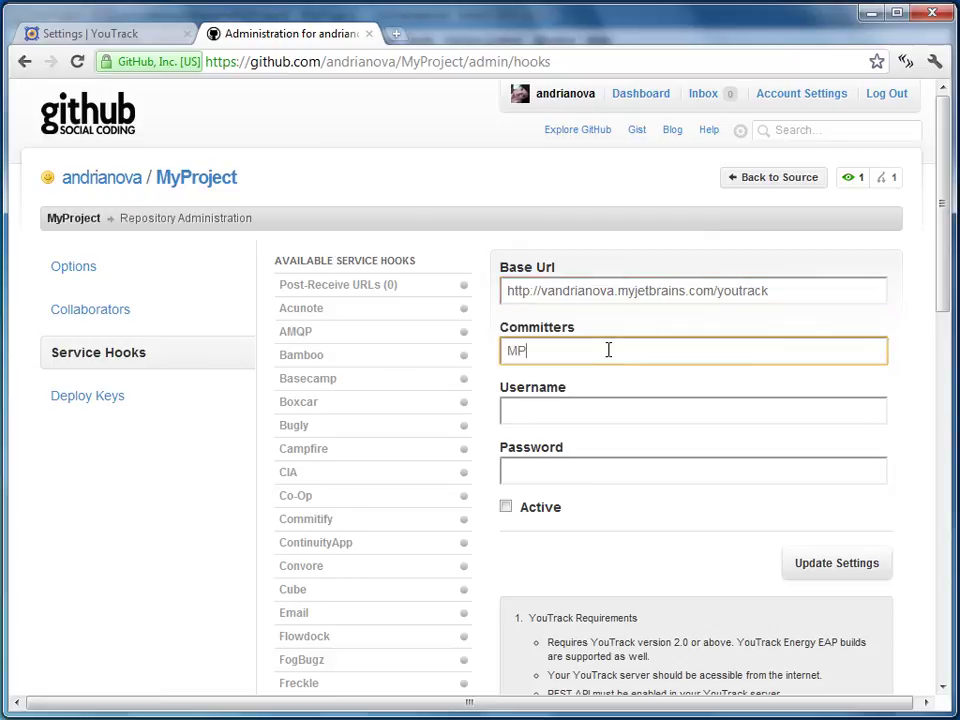
pyautogui.write('-Committers')
pyautogui.click(594, 418)
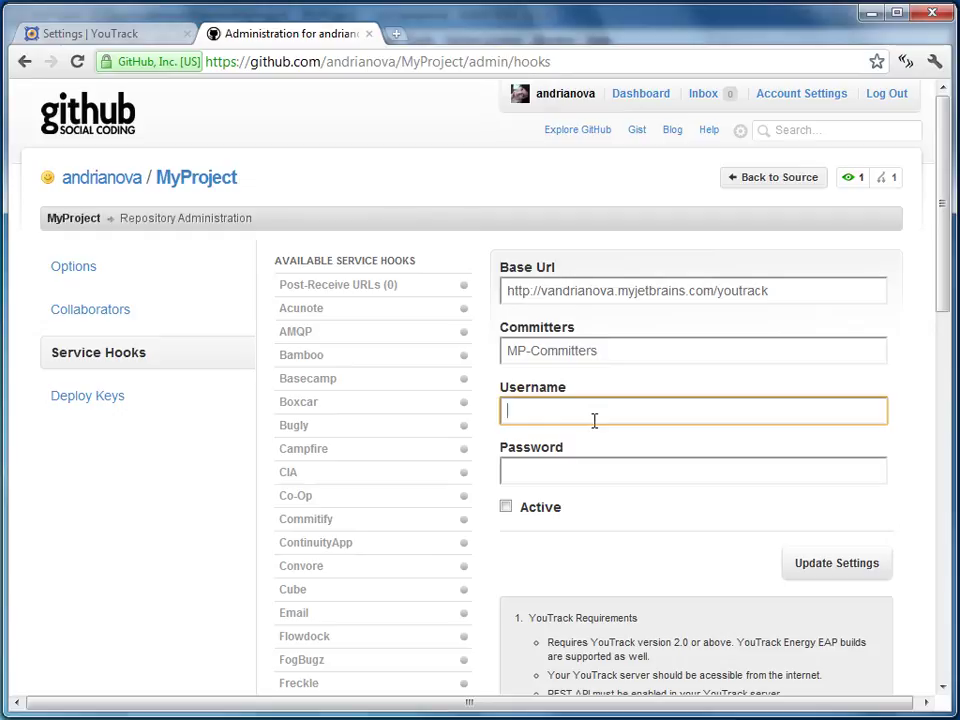
pyautogui.write('root')
pyautogui.press('Tab')
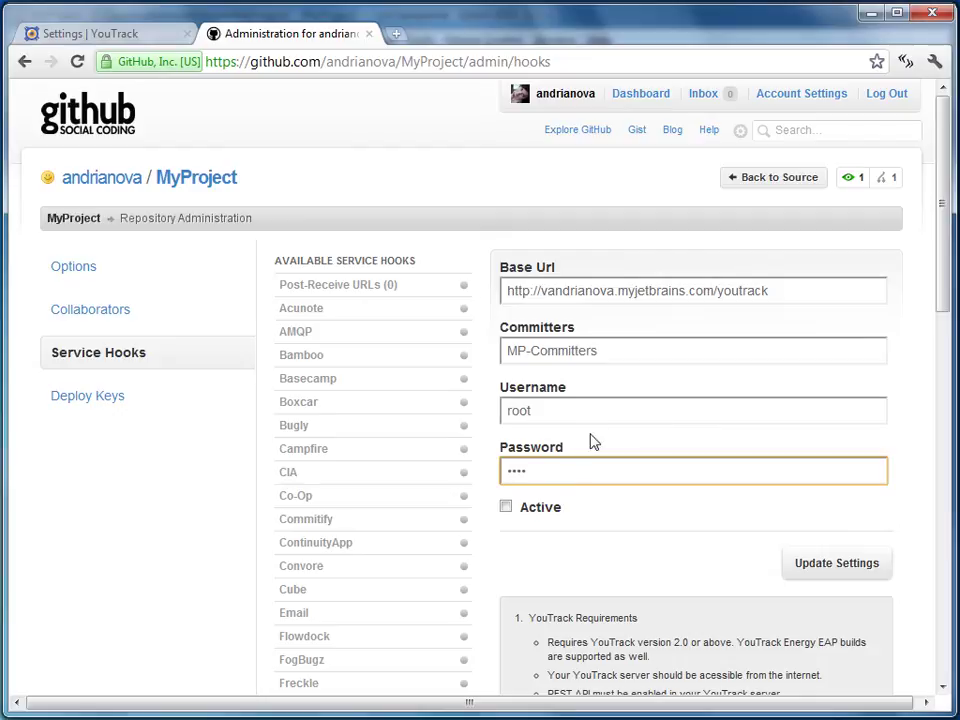
pyautogui.click(553, 511)
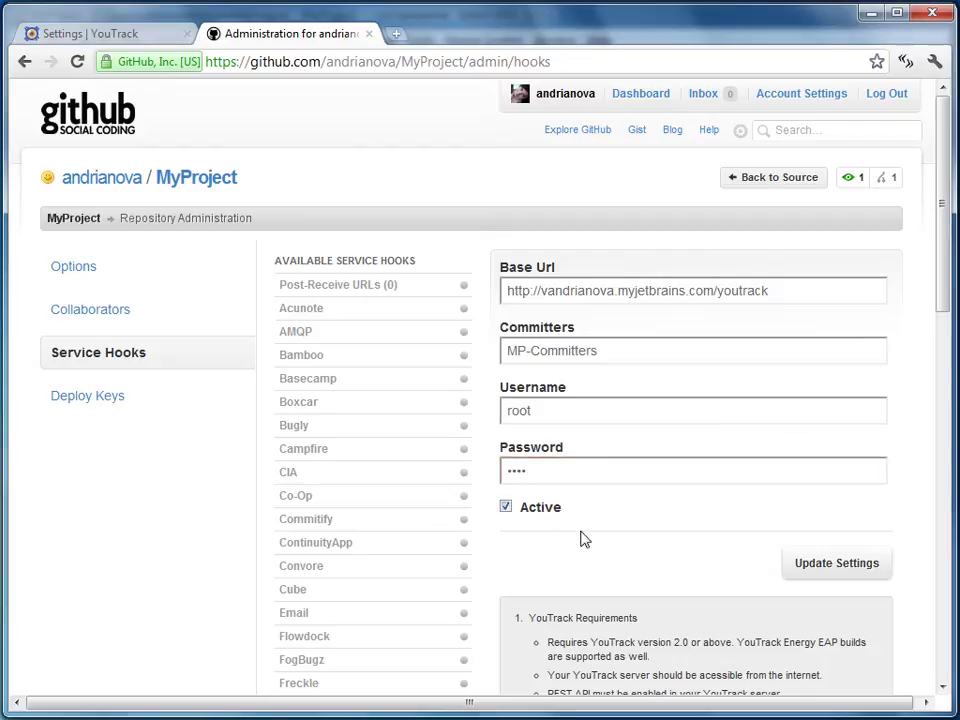
pyautogui.click(878, 575)
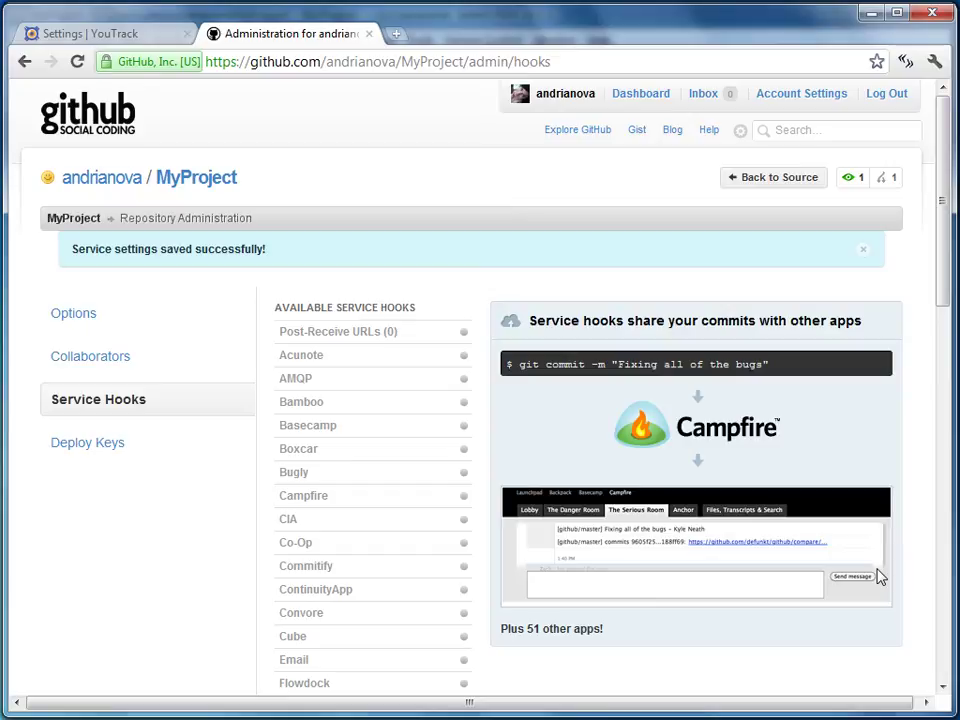
# Report a My Project issue with summary 'Nothing works' from the YouTrack dashboard
pyautogui.click(136, 36)
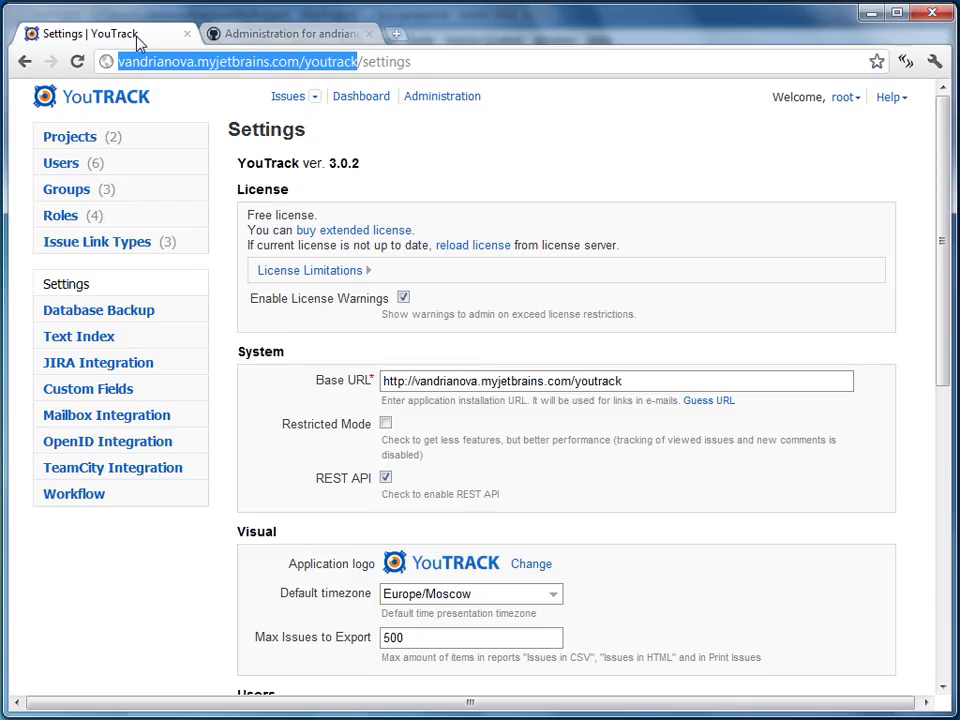
pyautogui.click(350, 100)
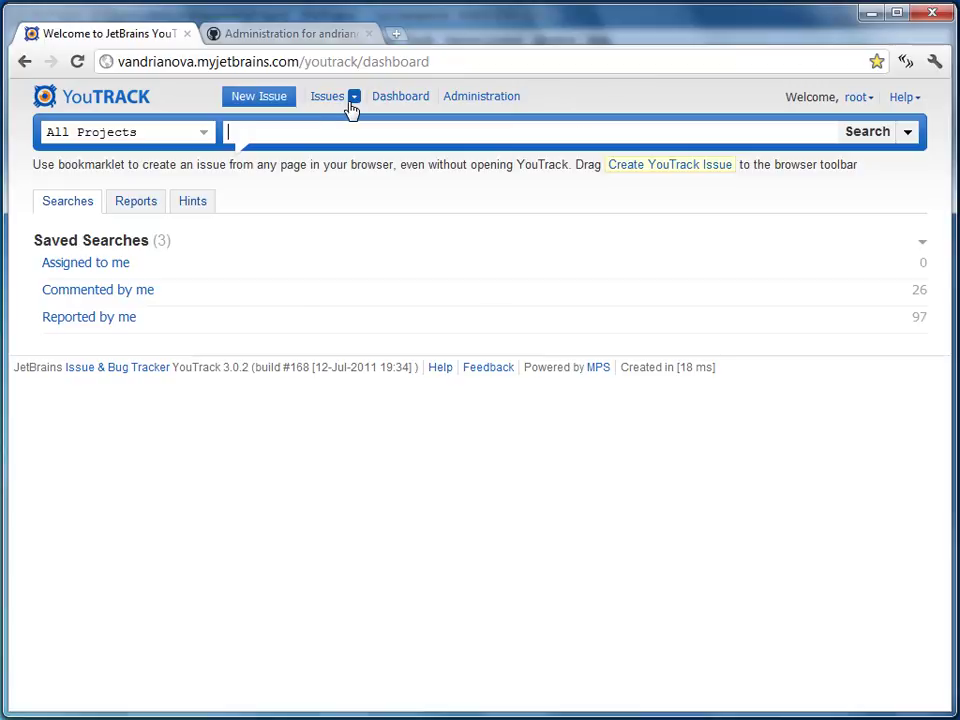
pyautogui.click(260, 101)
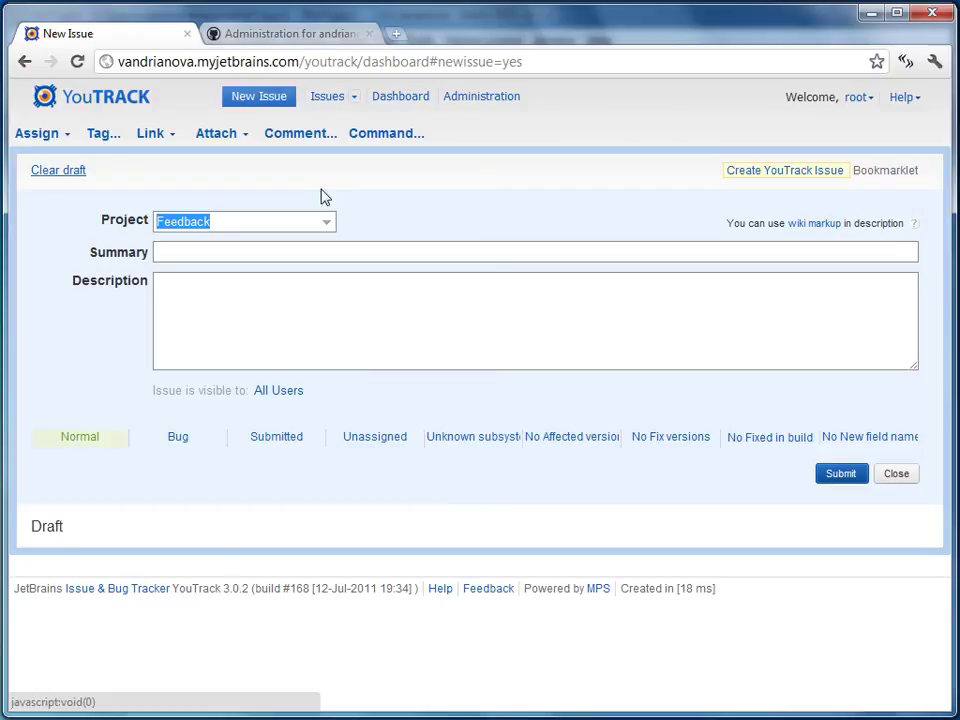
pyautogui.click(334, 222)
pyautogui.click(300, 268)
pyautogui.click(301, 251)
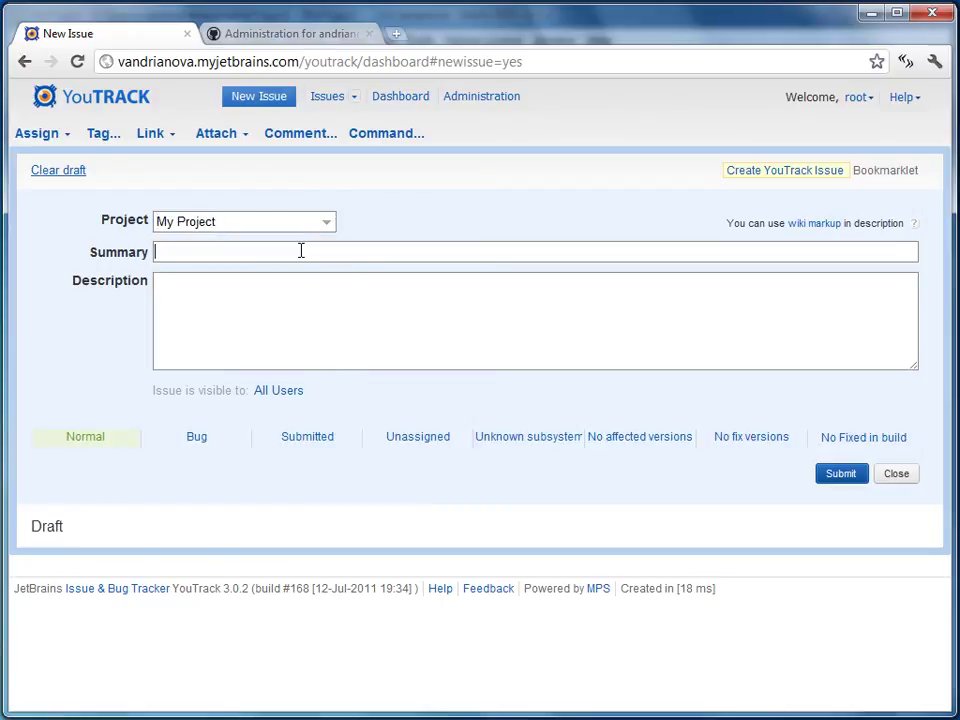
pyautogui.write('Nothing works')
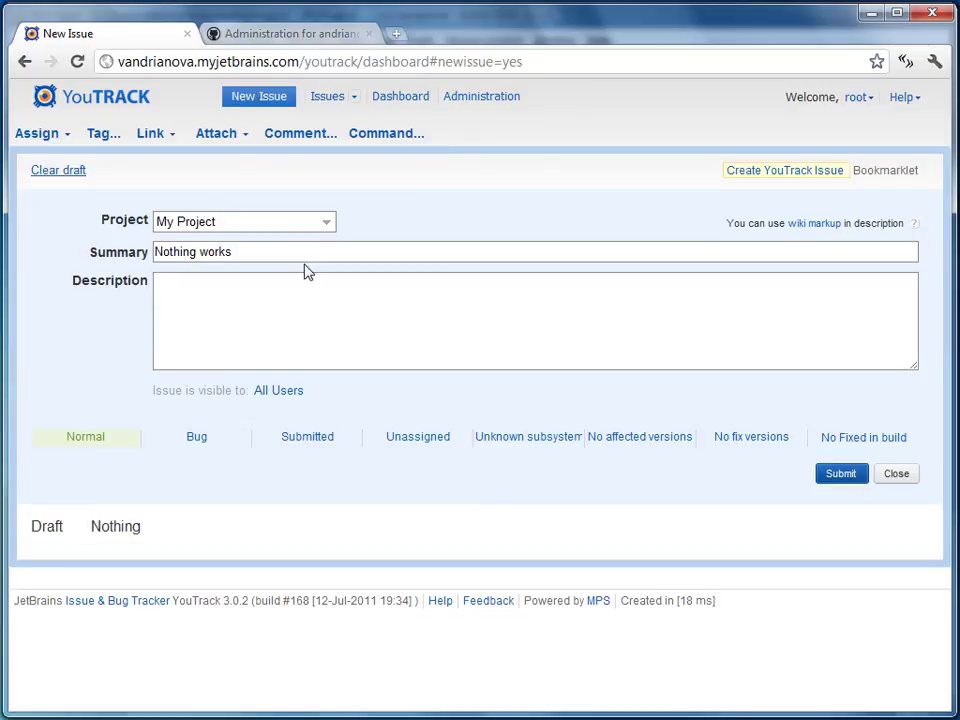
pyautogui.click(834, 478)
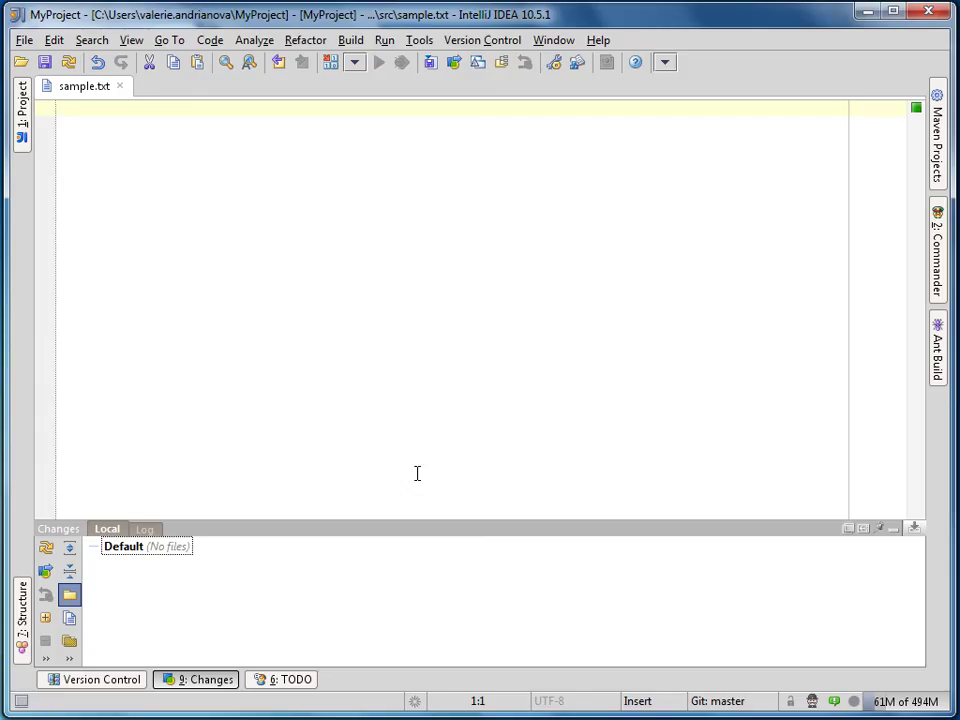
# Add 'Everything works fine' to sample.txt, commit as '#MP-1 fixed tag to be tested', then rebase and push
pyautogui.write('Eve')
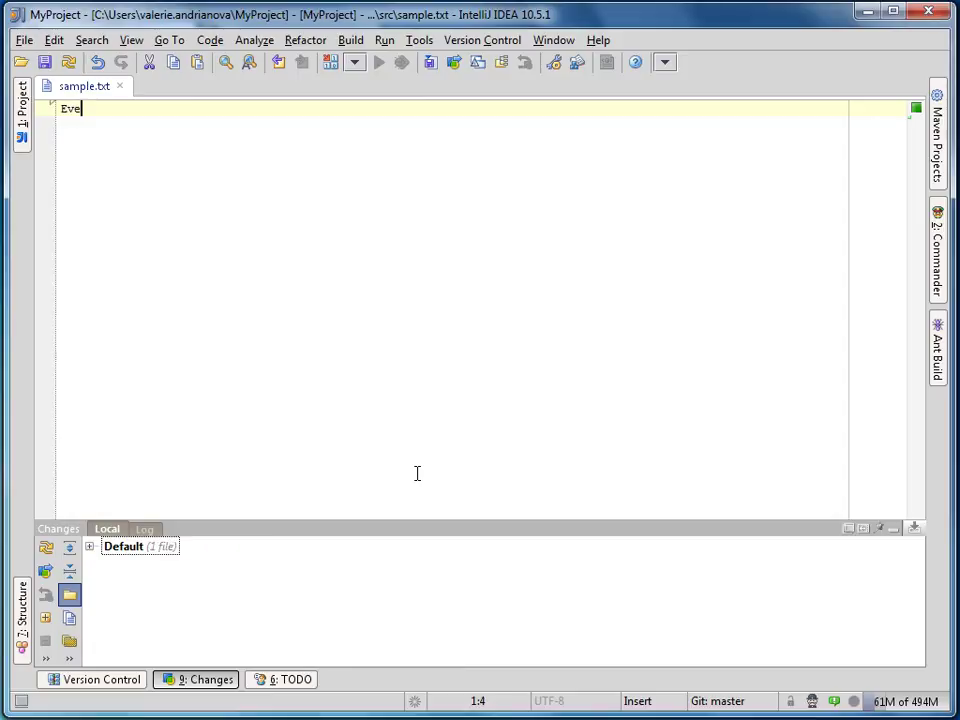
pyautogui.write('rything')
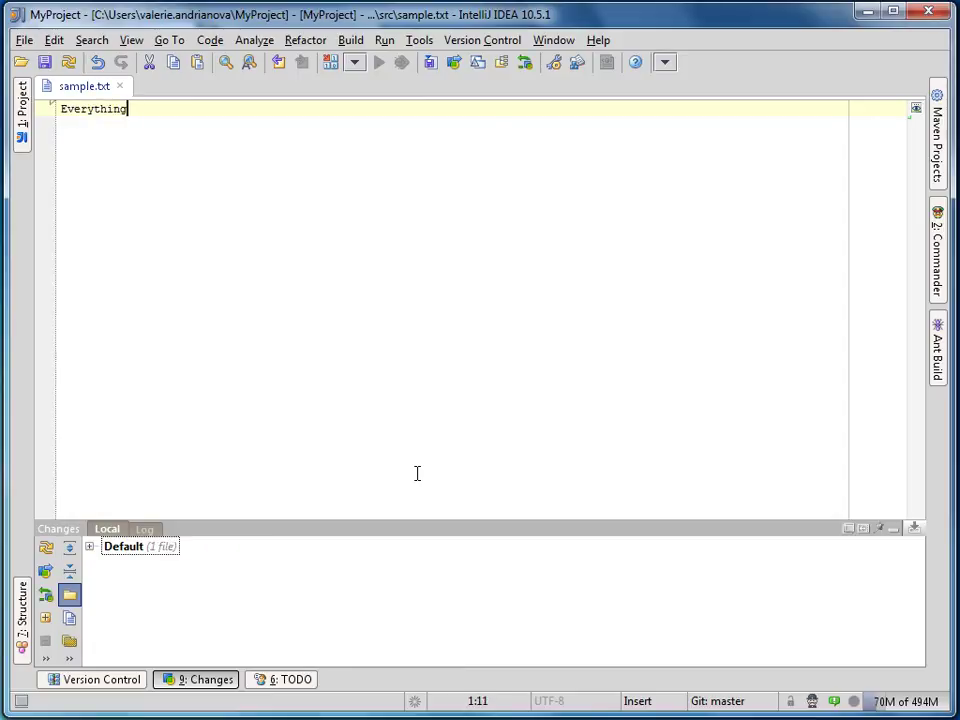
pyautogui.write(' works fine')
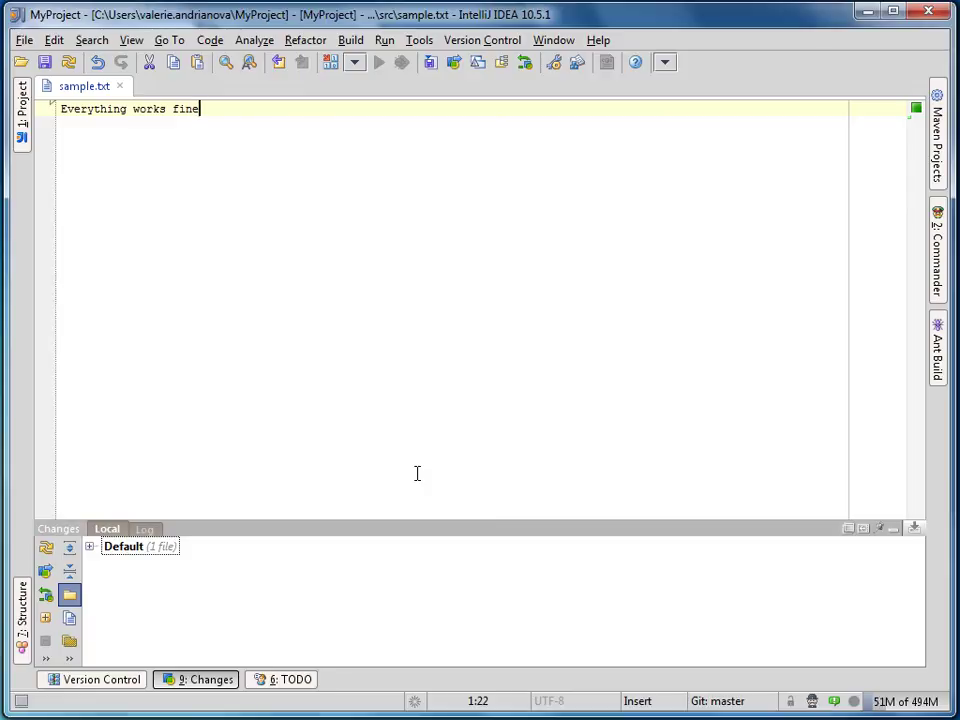
pyautogui.hotkey('ctrl', 'k')
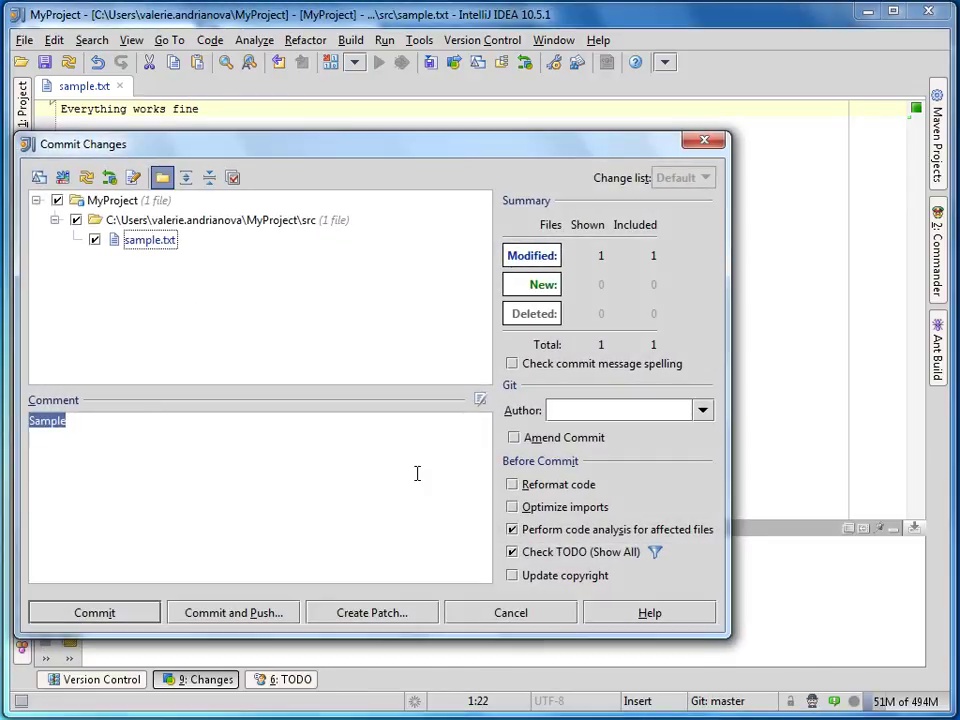
pyautogui.write('#MP')
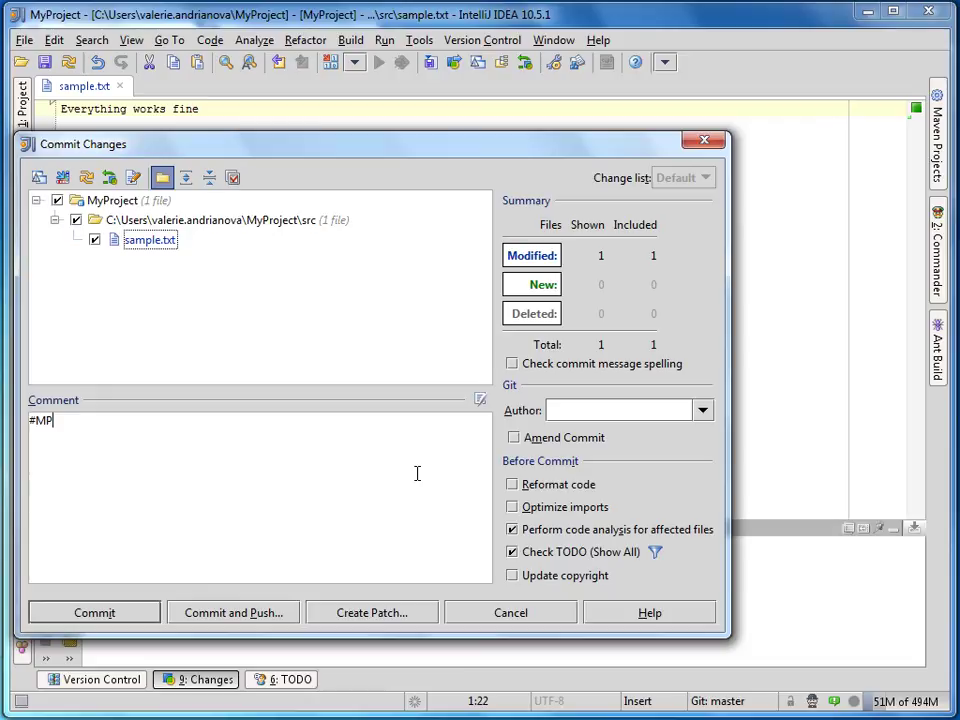
pyautogui.write('-1 fixewd')
pyautogui.press('BackSpace')
pyautogui.press('BackSpace')
pyautogui.write('d tag to ')
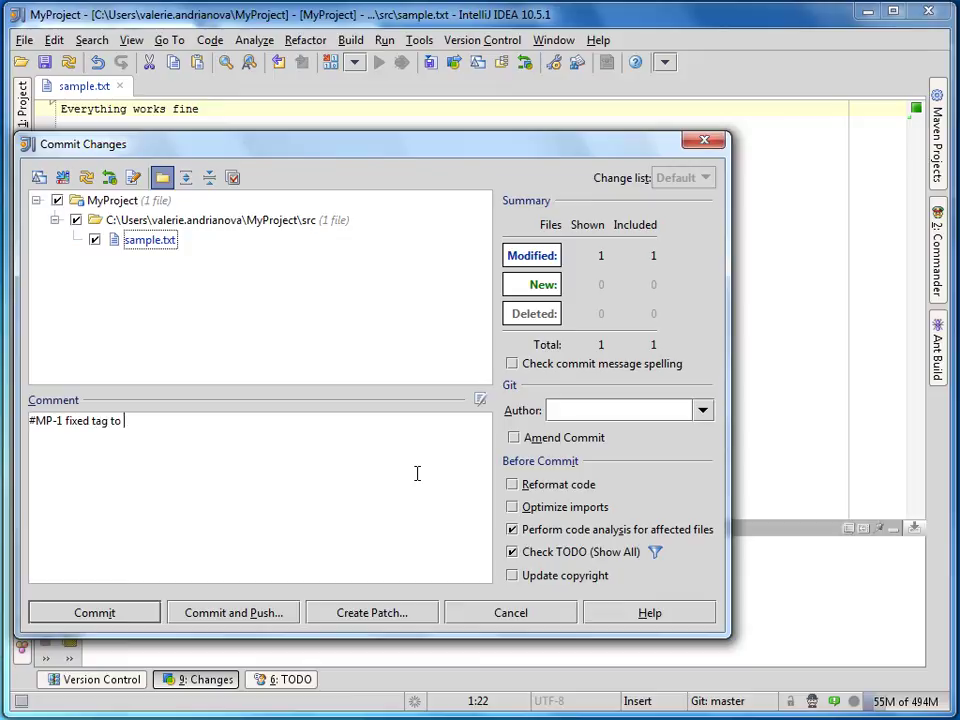
pyautogui.write('be tested')
pyautogui.click(270, 614)
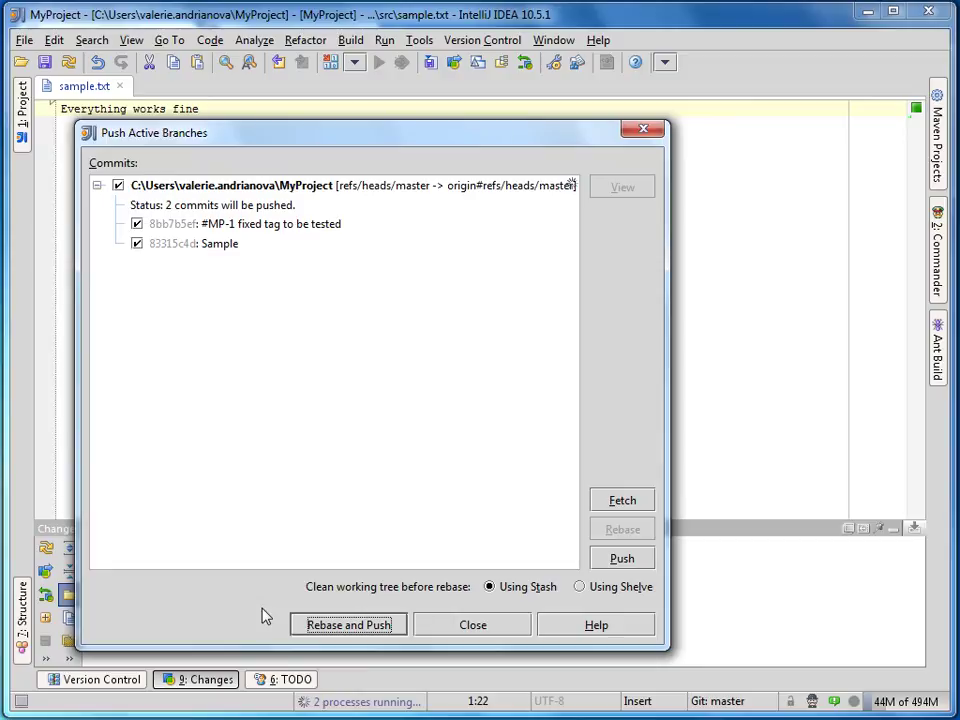
pyautogui.click(340, 625)
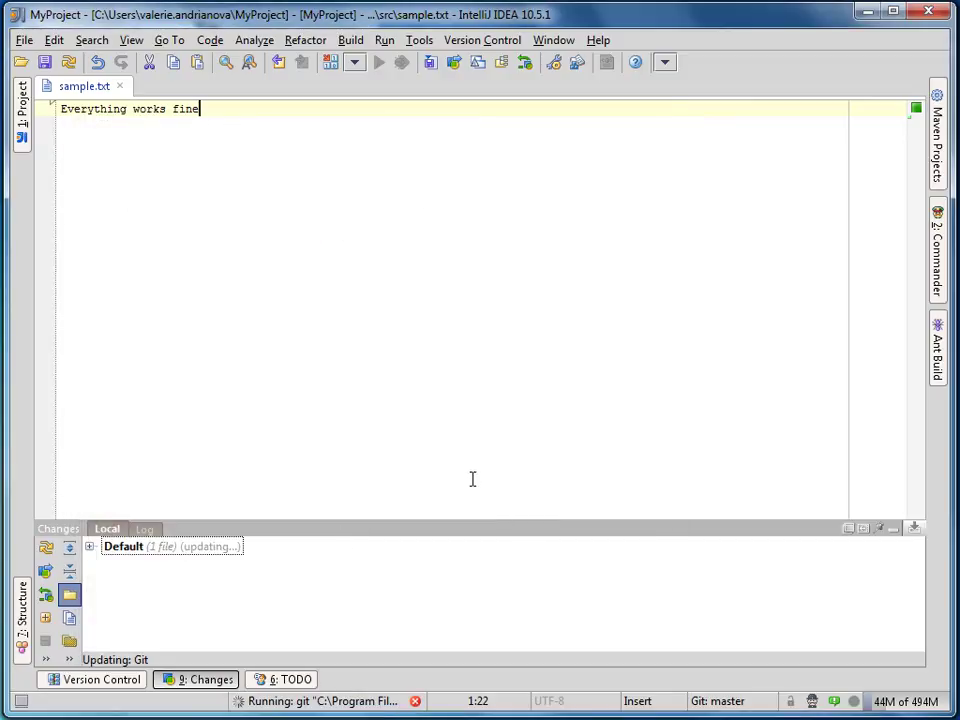